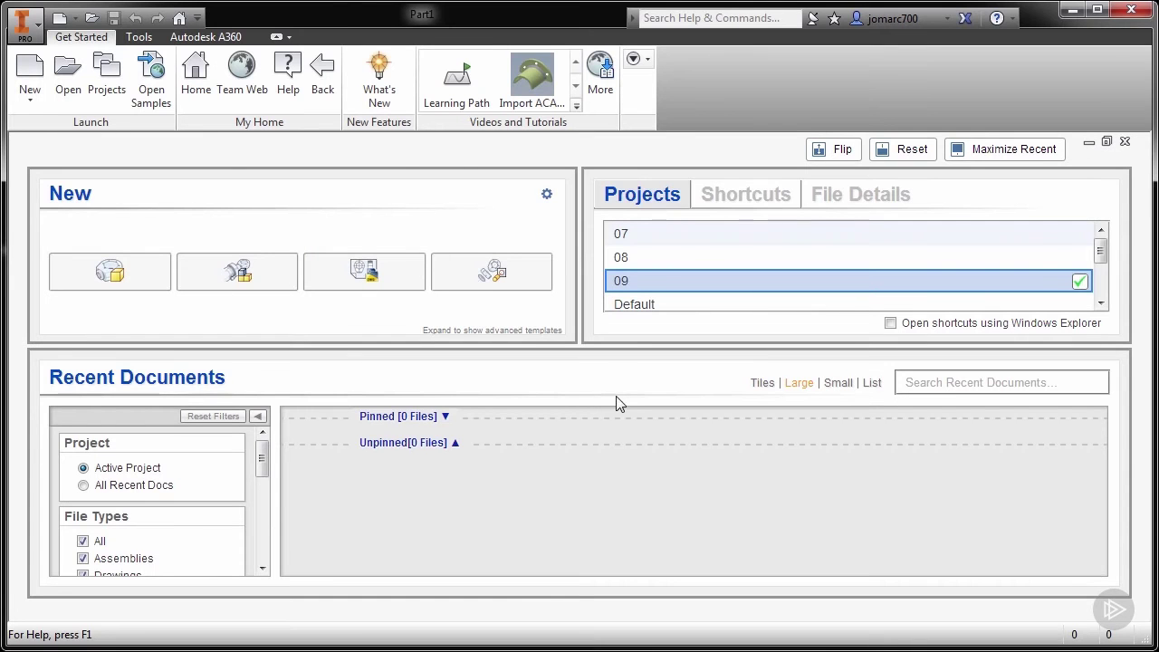
- Create a new part, Part2, from the English Standard (in).ipt template
{"action": "left_click", "coordinate": [30, 76]}
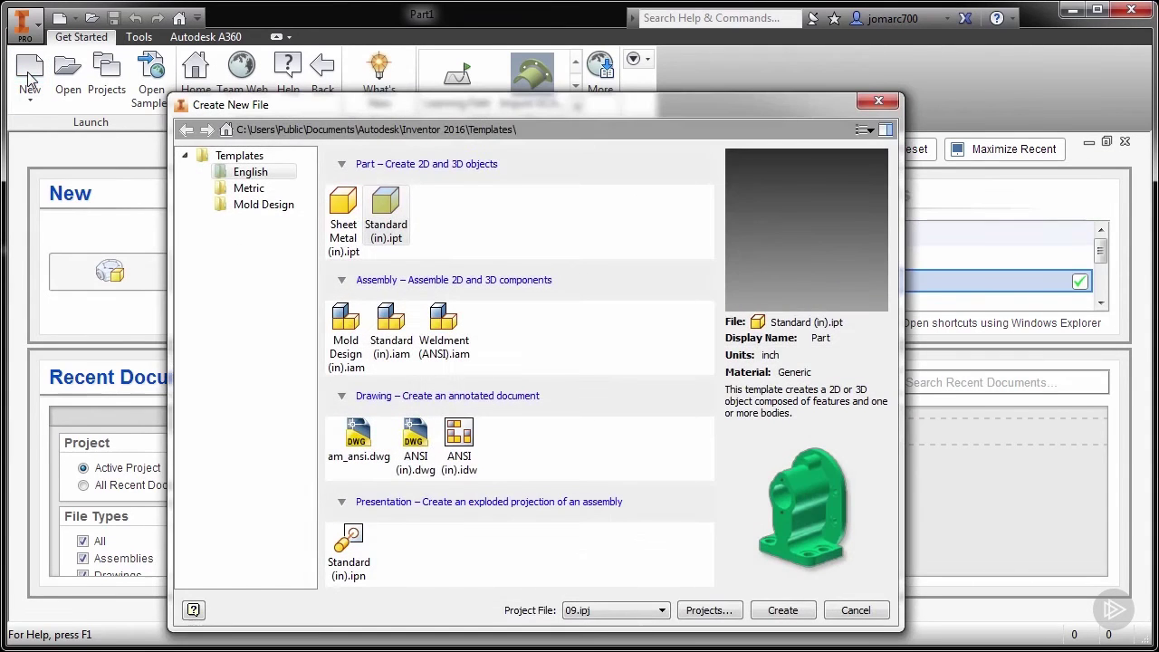
{"action": "left_click", "coordinate": [241, 157]}
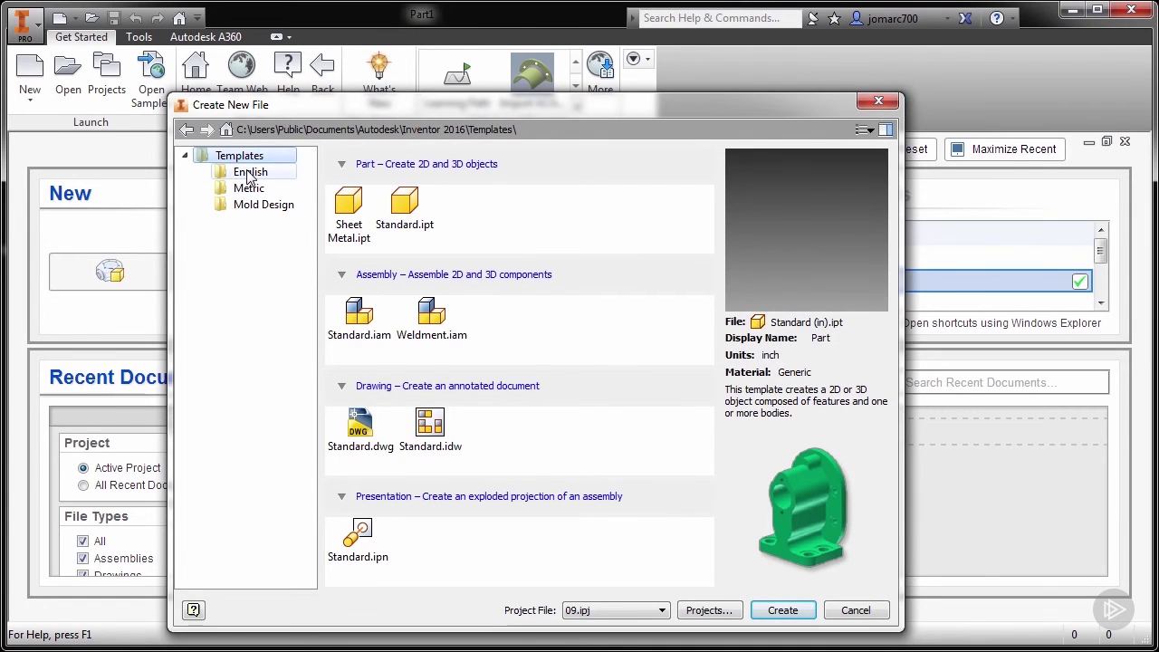
{"action": "left_click", "coordinate": [250, 174]}
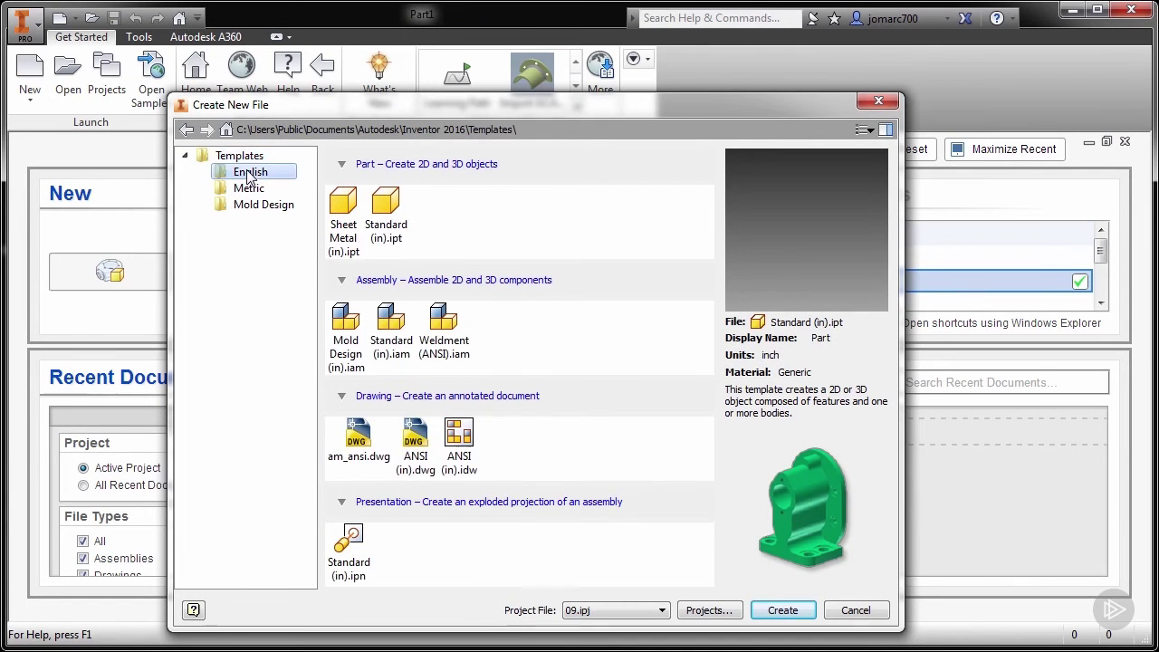
{"action": "left_click", "coordinate": [387, 226]}
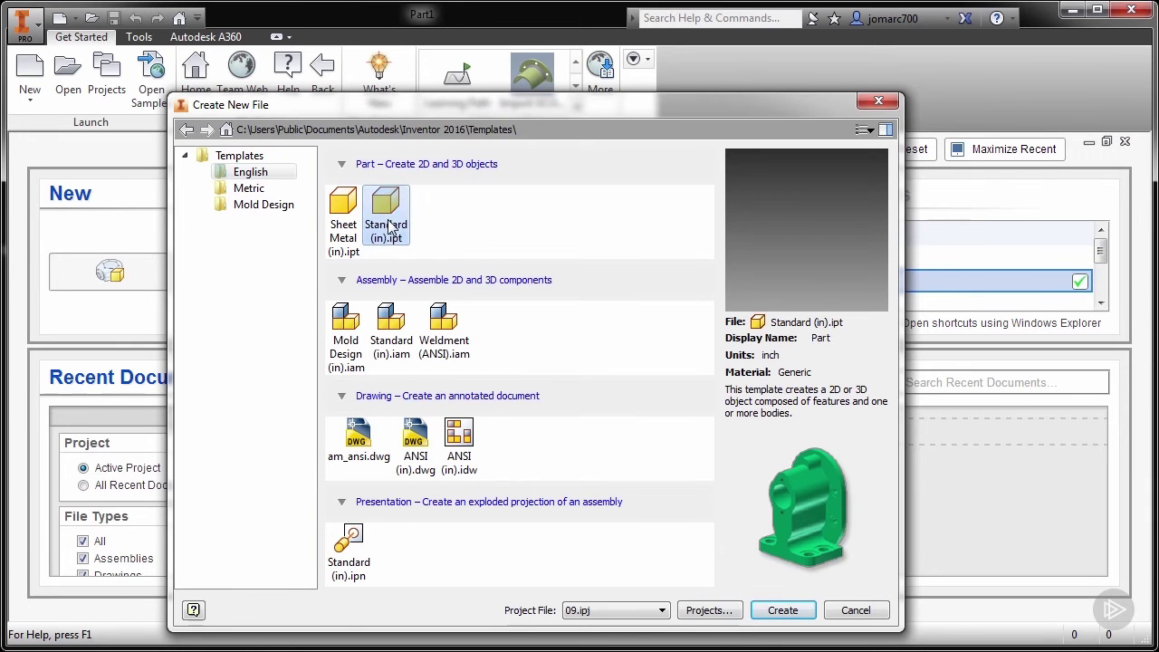
{"action": "left_click", "coordinate": [782, 610]}
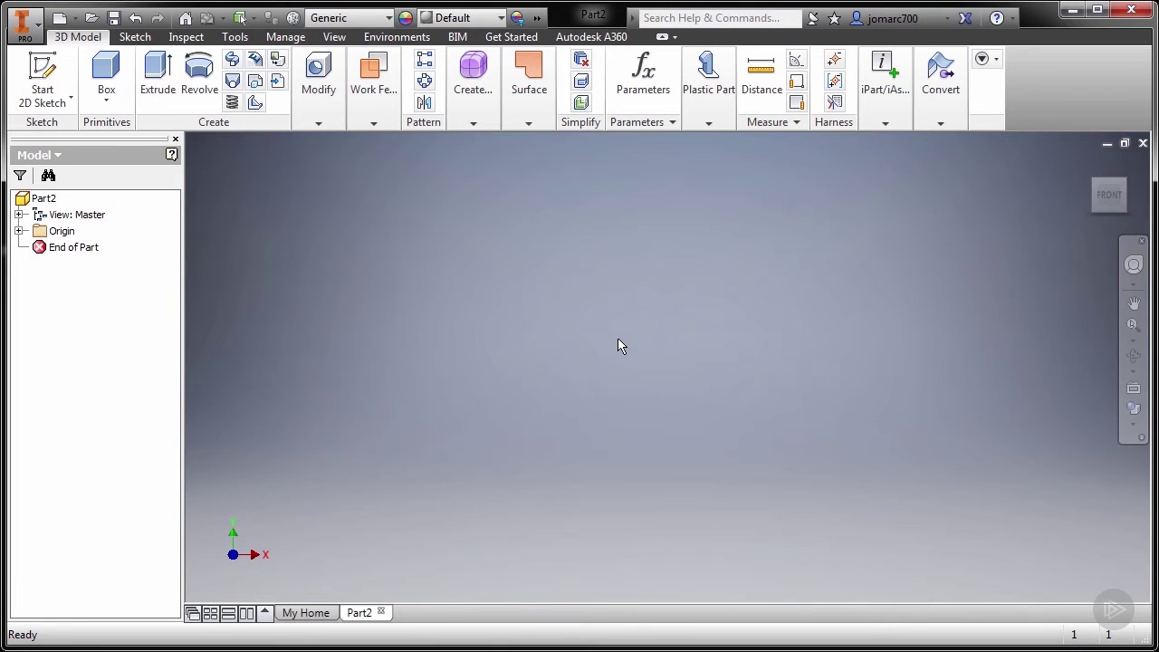
- Start Sketch1 on the XZ origin plane
{"action": "key", "text": "s"}
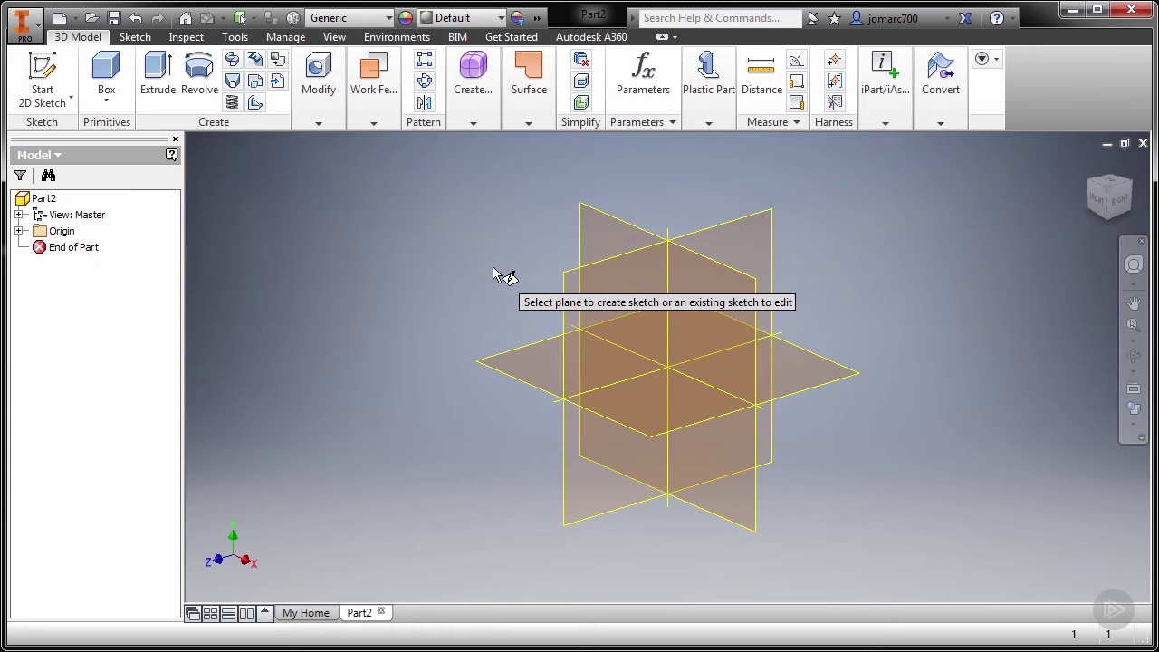
{"action": "left_click", "coordinate": [508, 365]}
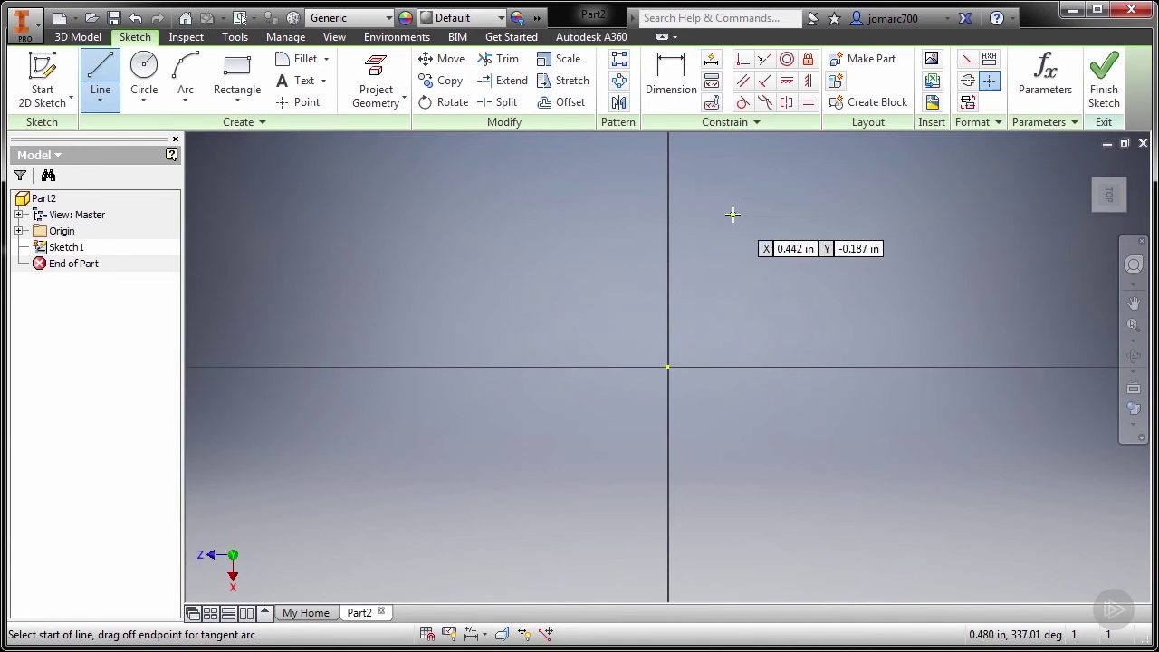
- Draw a 3.75 in vertical line starting at the sketch origin
{"action": "middle_click_drag", "start_coordinate": [732, 212], "coordinate": [706, 297]}
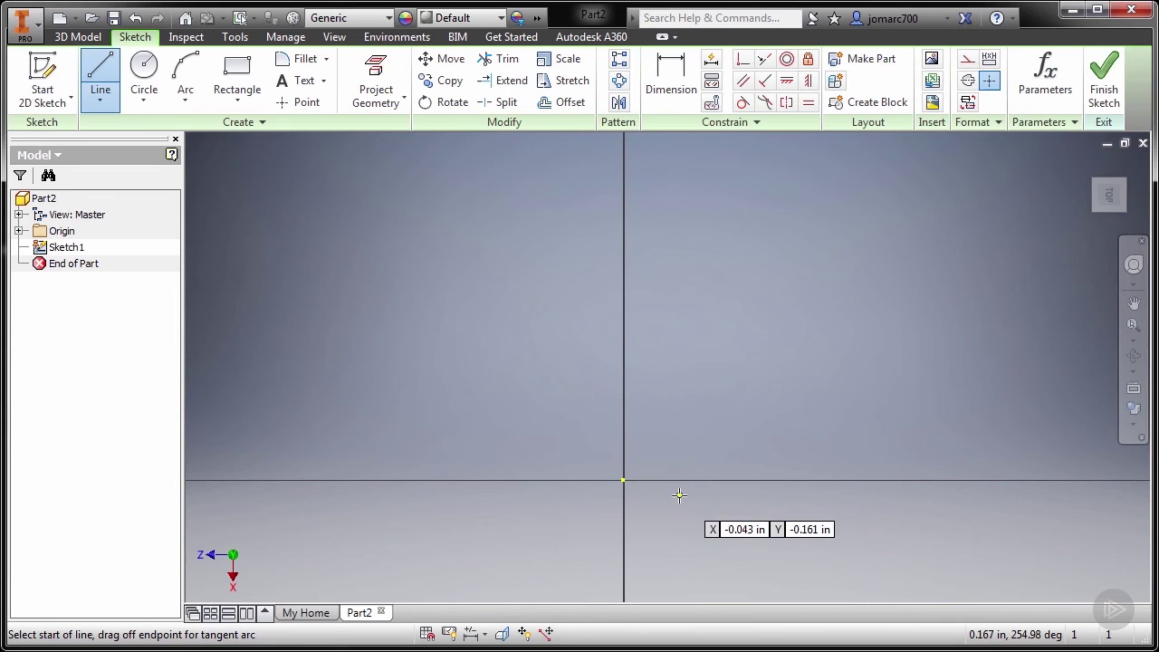
{"action": "left_click", "coordinate": [645, 480]}
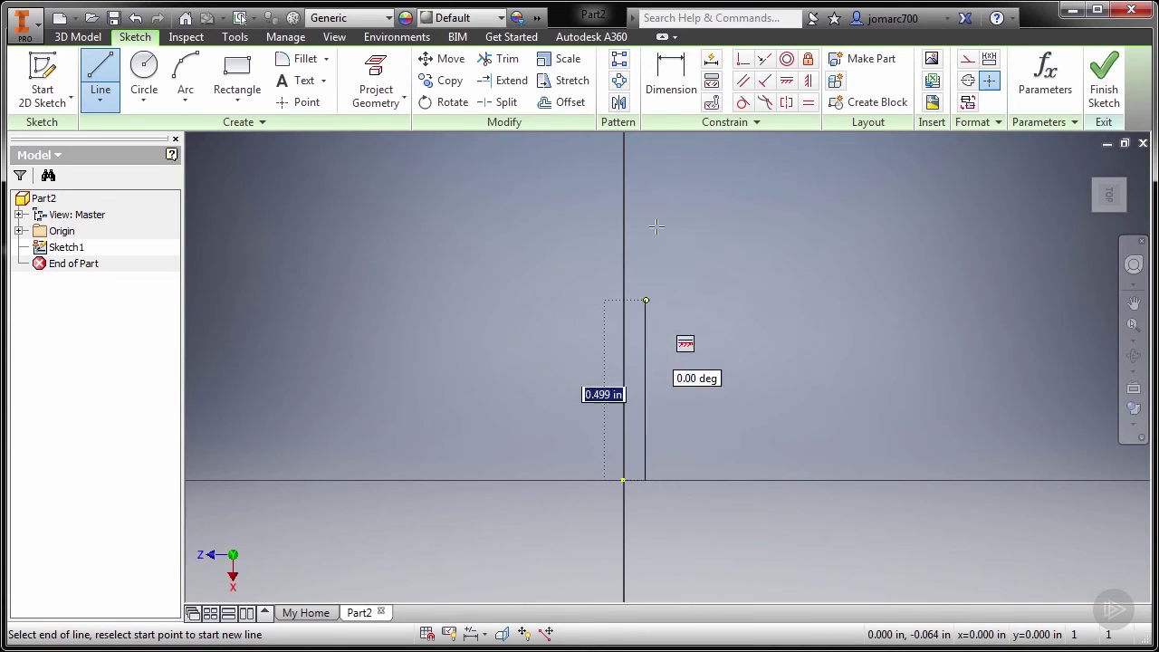
{"action": "type", "text": "3.78"}
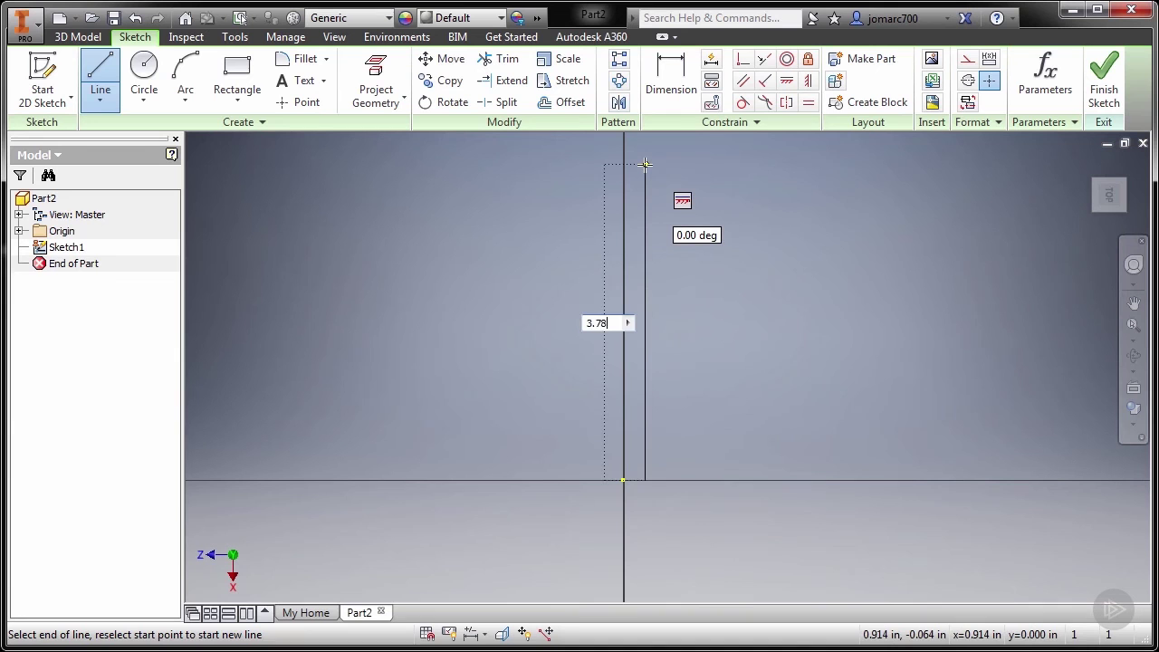
{"action": "key", "text": "BackSpace"}
{"action": "key", "text": "Return"}
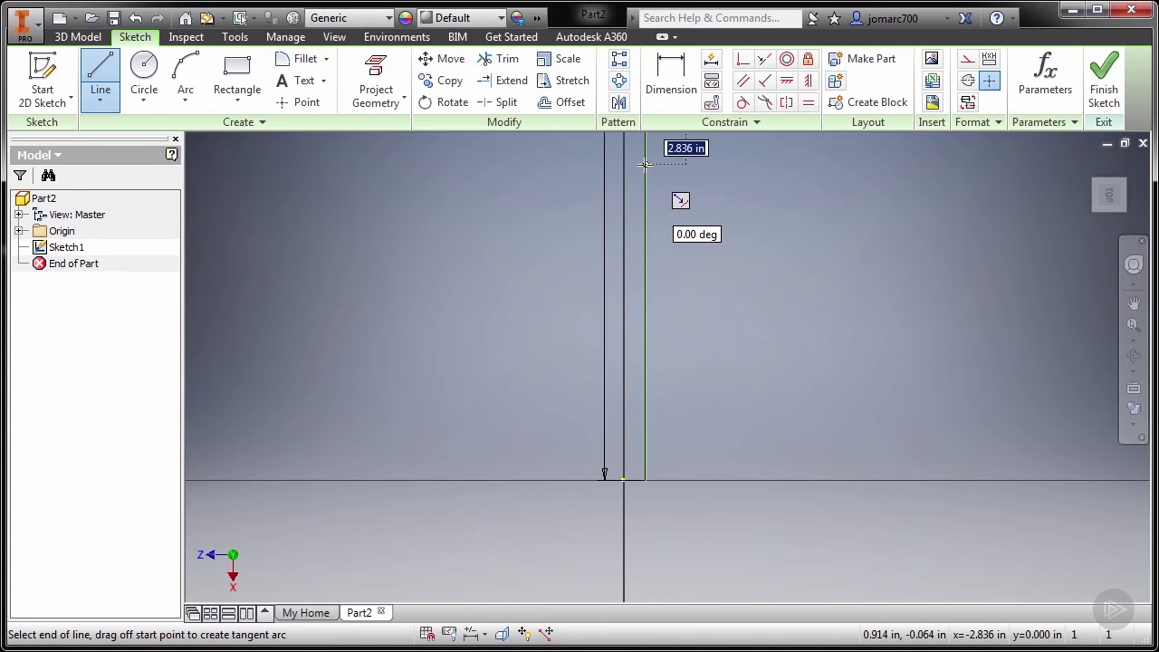
{"action": "key", "text": "Escape"}
{"action": "mouse_move", "coordinate": [707, 212]}
{"action": "middle_mouse_down"}
{"action": "mouse_move", "coordinate": [642, 354]}
{"action": "mouse_move", "coordinate": [645, 288]}
{"action": "mouse_move", "coordinate": [625, 296]}
{"action": "middle_mouse_up"}
{"action": "middle_click", "coordinate": [647, 280]}
{"action": "middle_click", "coordinate": [647, 280]}
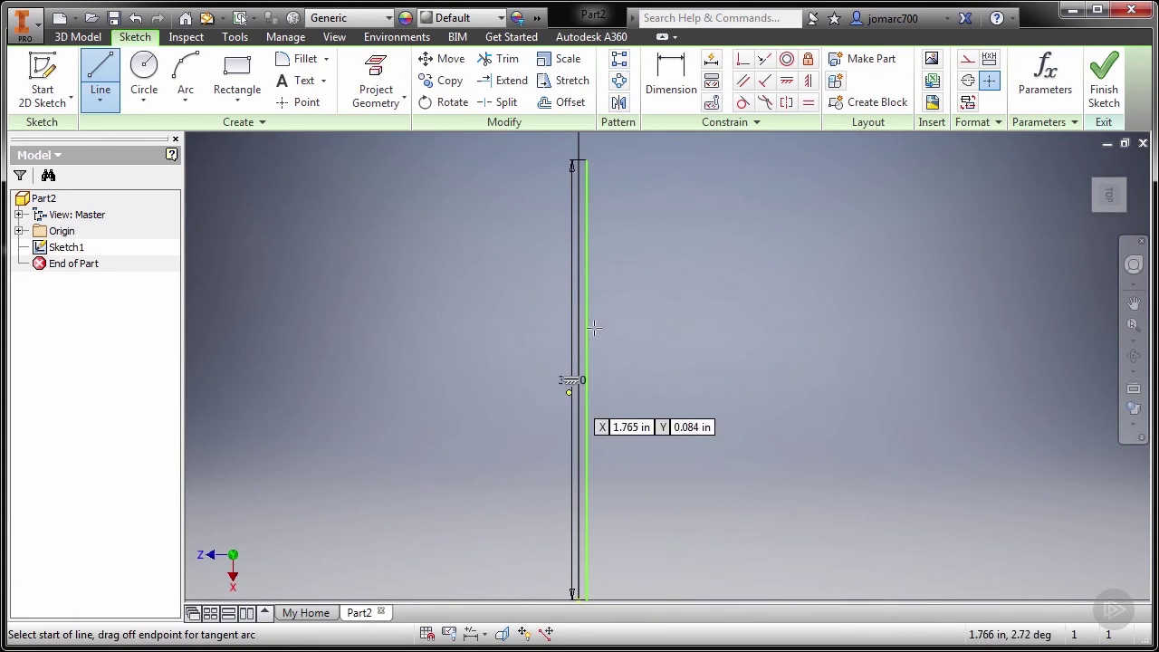
- Trace the closed stepped shaft outline from the vertical line's top end
{"action": "left_click", "coordinate": [102, 77]}
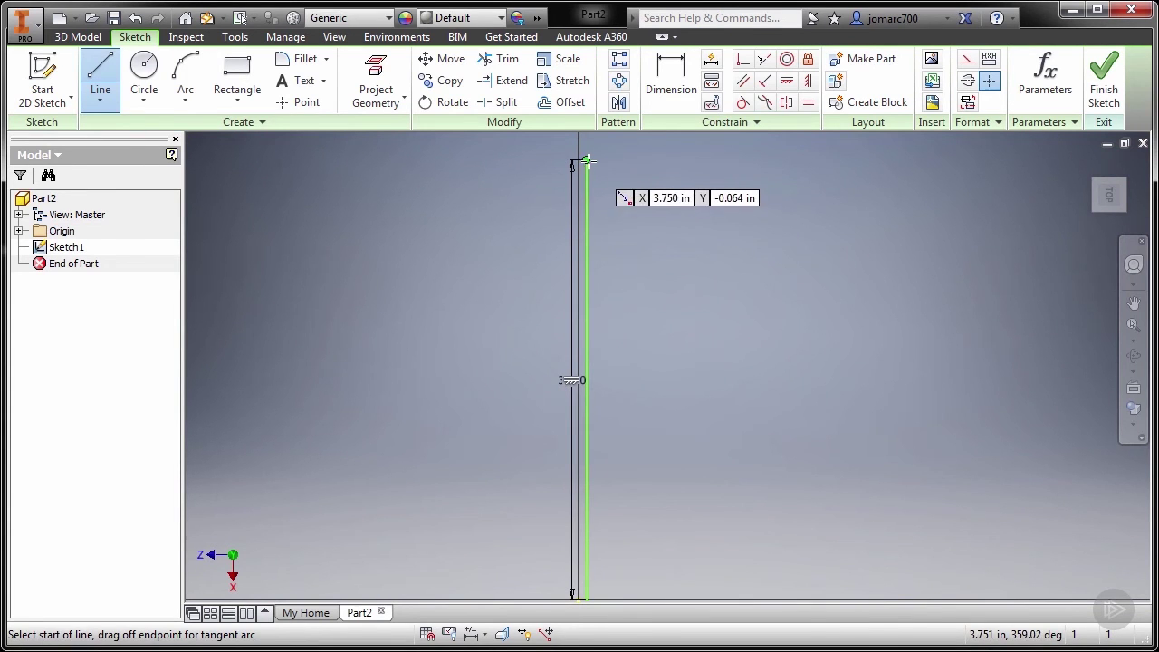
{"action": "left_click", "coordinate": [587, 161]}
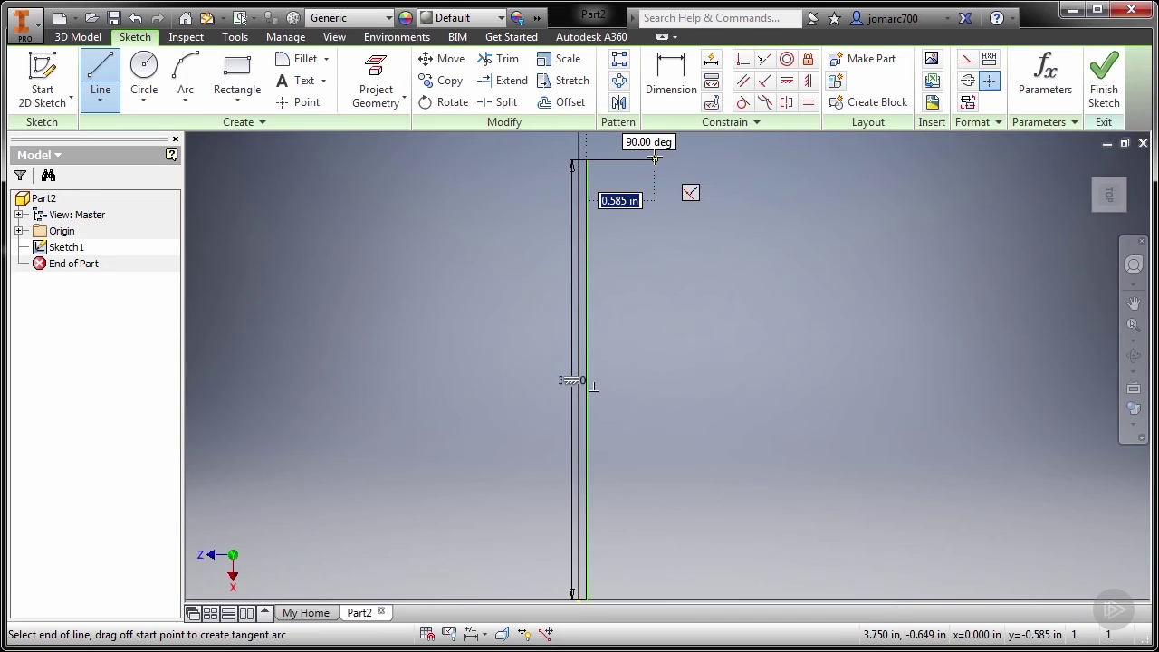
{"action": "left_click", "coordinate": [655, 159]}
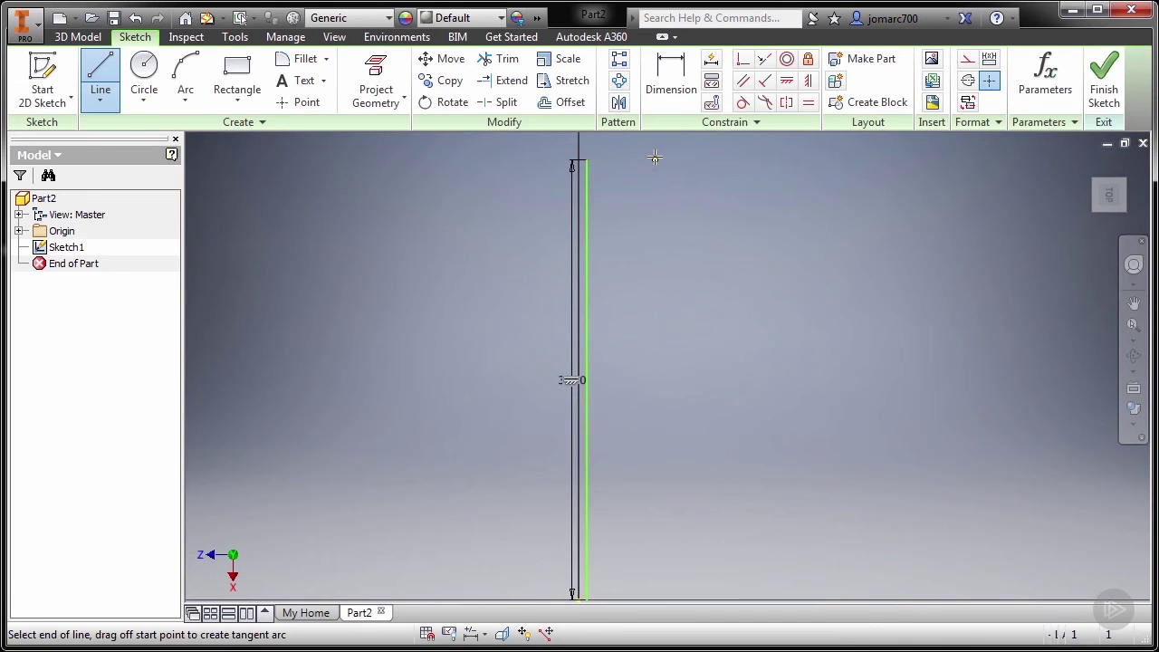
{"action": "left_click", "coordinate": [654, 381]}
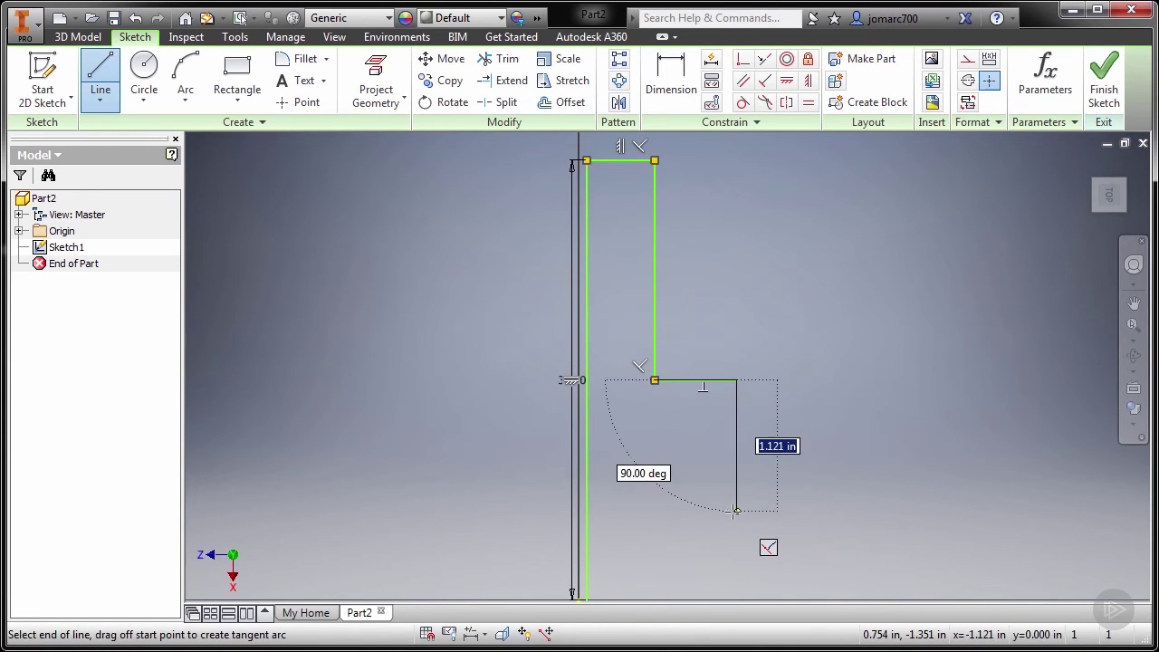
{"action": "left_click", "coordinate": [737, 381]}
{"action": "left_click", "coordinate": [737, 507]}
{"action": "left_click", "coordinate": [655, 507]}
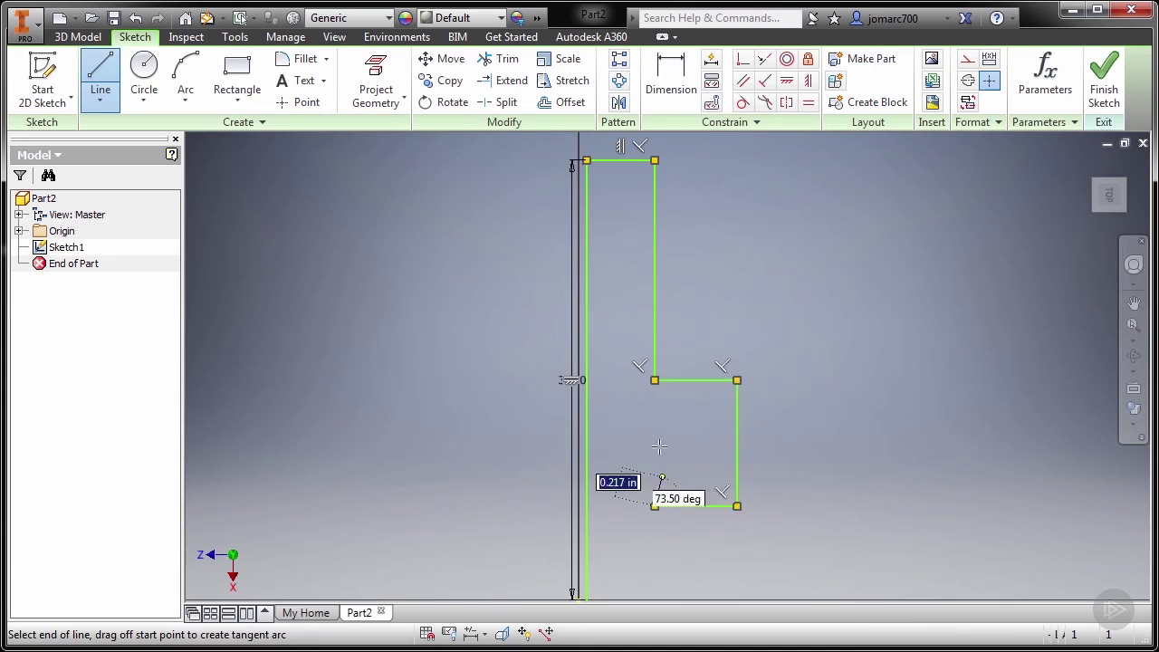
{"action": "left_click", "coordinate": [671, 511]}
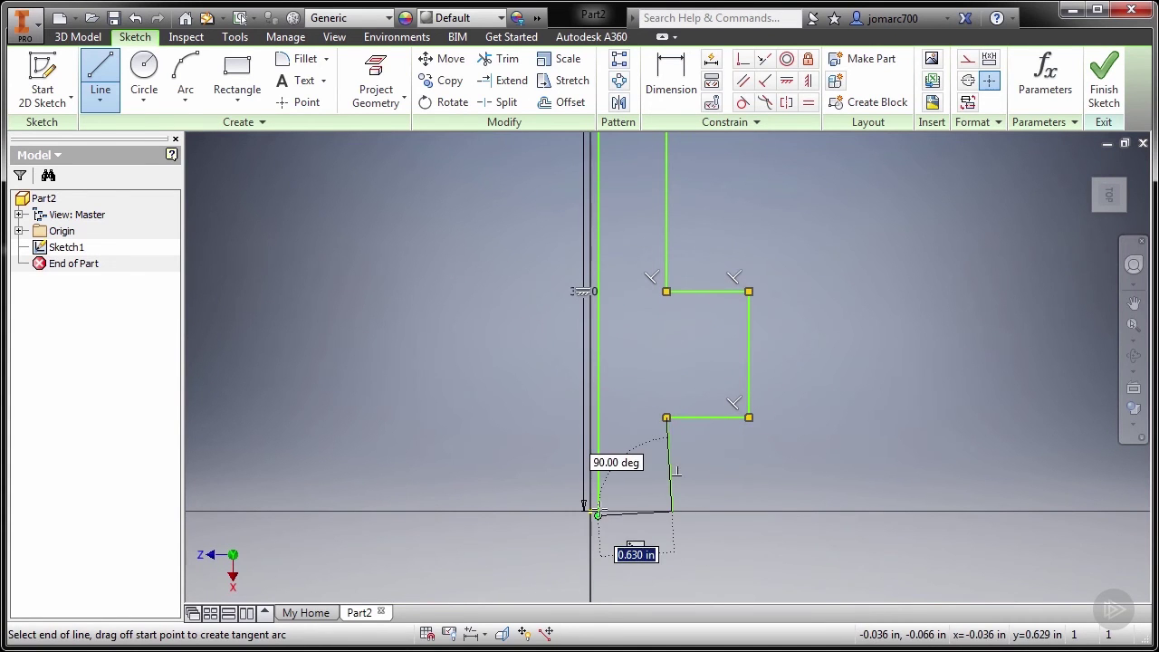
{"action": "scroll", "coordinate": [607, 510], "scroll_direction": "up", "scroll_amount": 5}
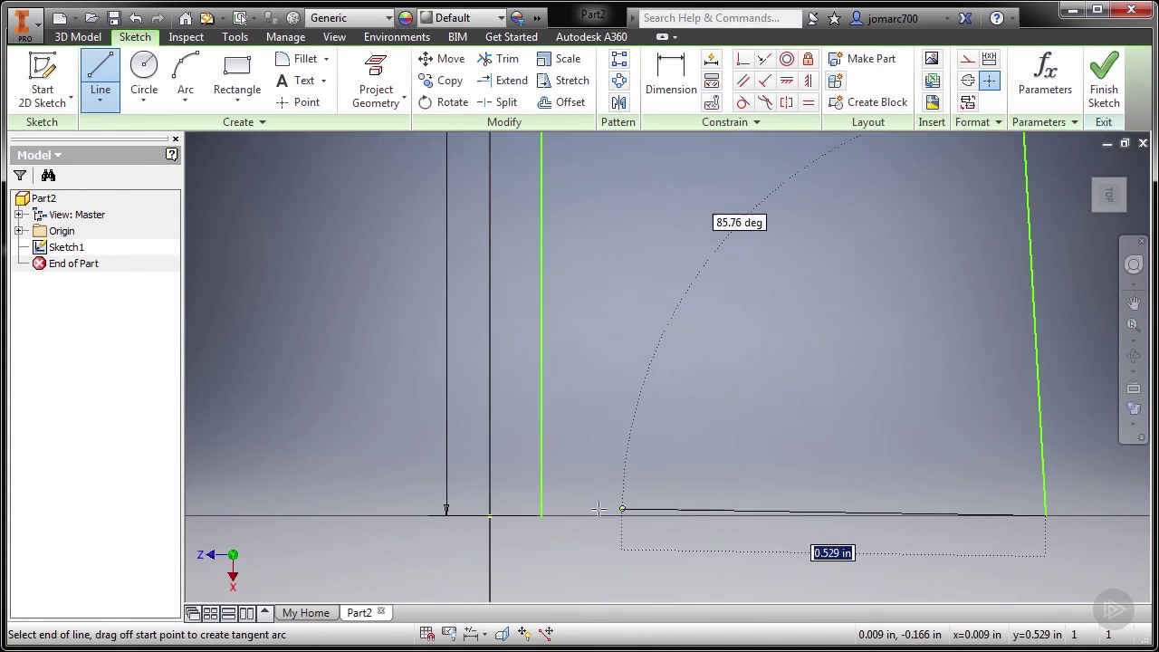
{"action": "left_click", "coordinate": [541, 516]}
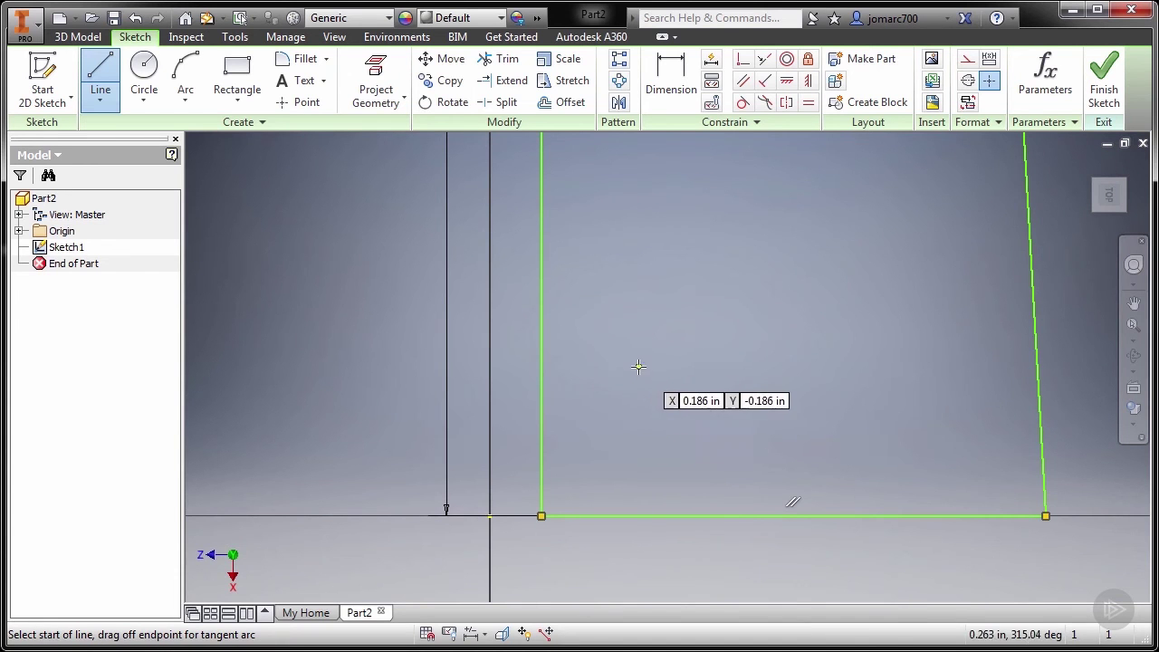
{"action": "scroll", "coordinate": [649, 357], "scroll_direction": "down", "scroll_amount": 5}
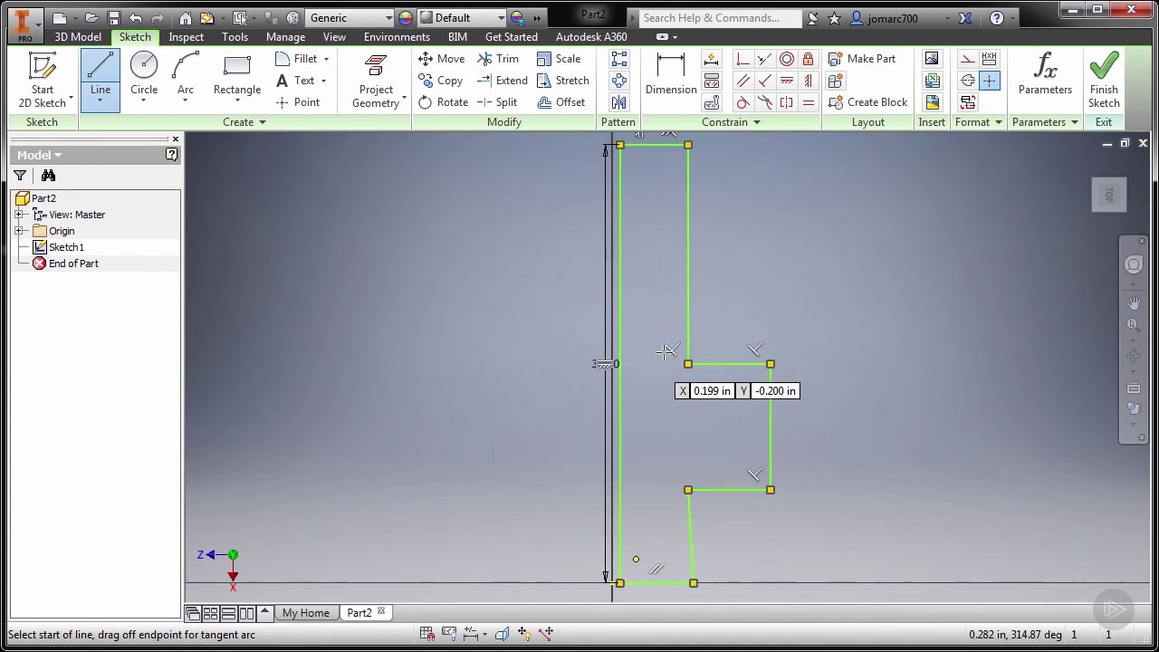
{"action": "middle_click_drag", "start_coordinate": [772, 277], "coordinate": [757, 289]}
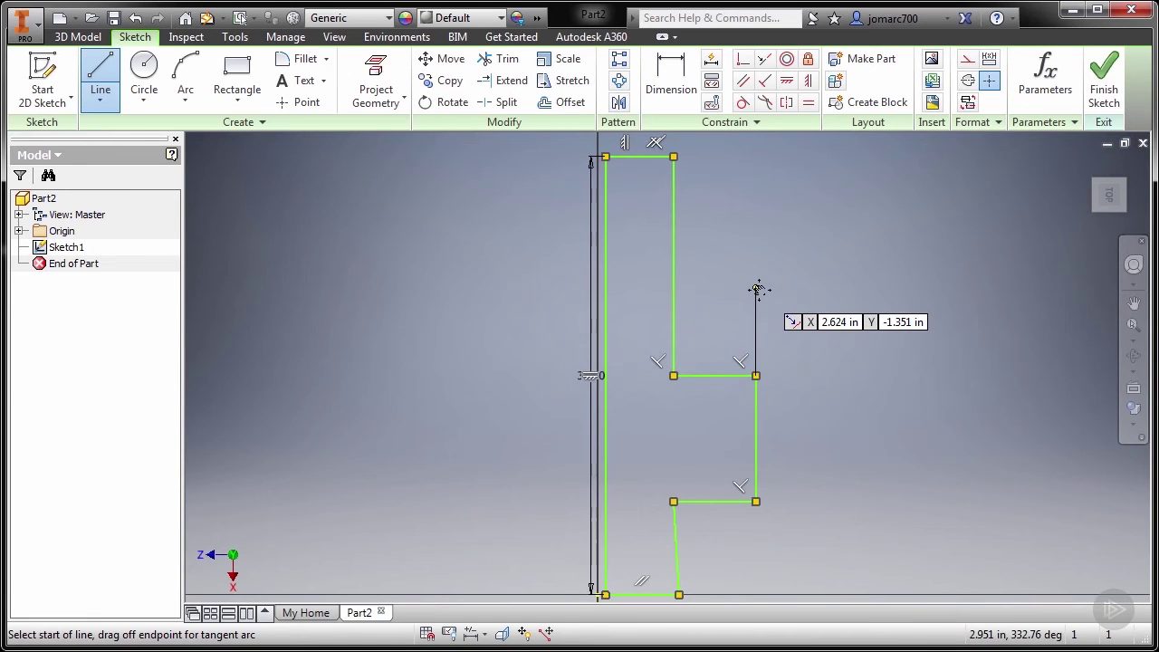
{"action": "key", "text": "Escape"}
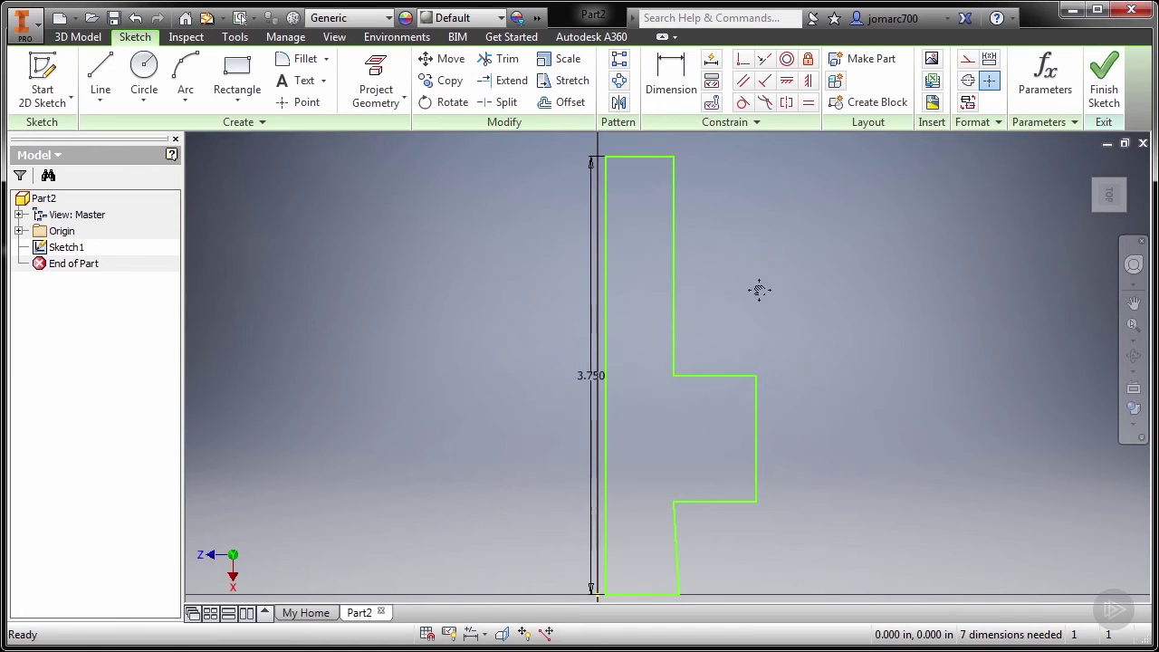
- Apply a Vertical constraint to the profile's slanted lower edge
{"action": "type", "text": "1"}
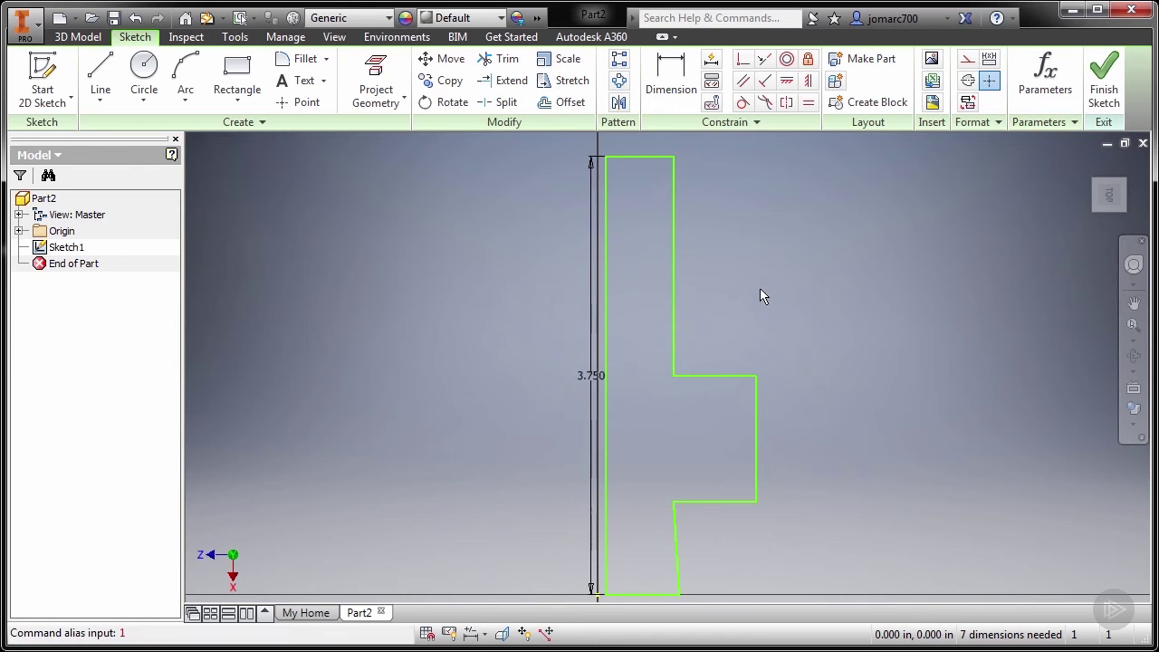
{"action": "left_click", "coordinate": [682, 548]}
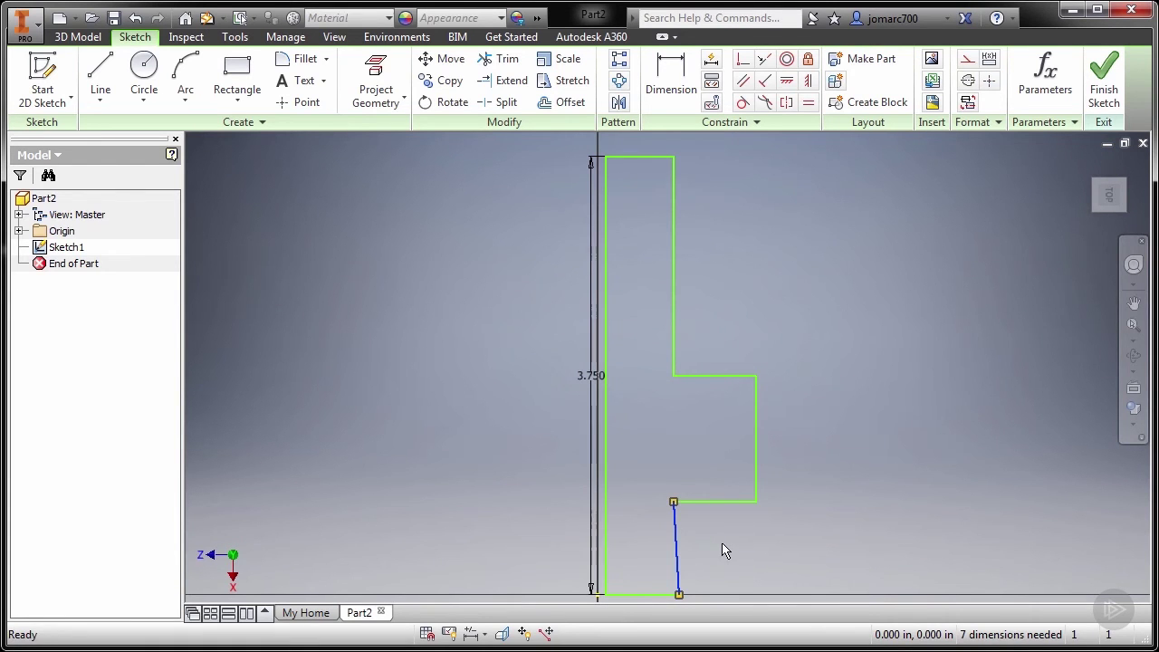
{"action": "right_click", "coordinate": [722, 545]}
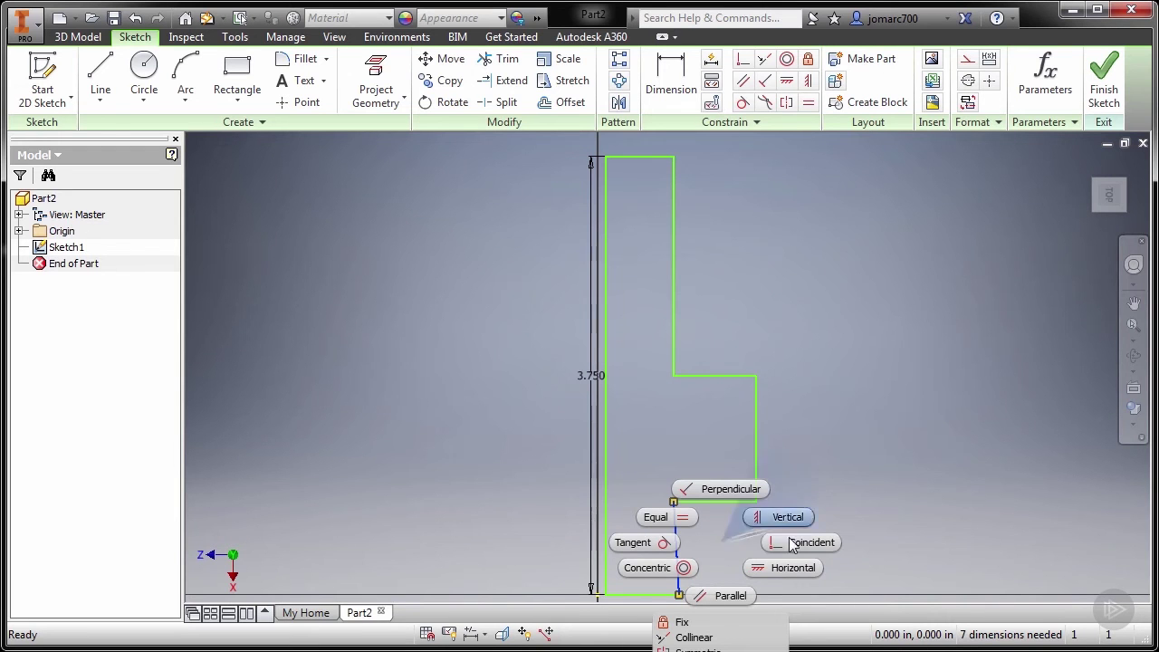
{"action": "left_click", "coordinate": [785, 568]}
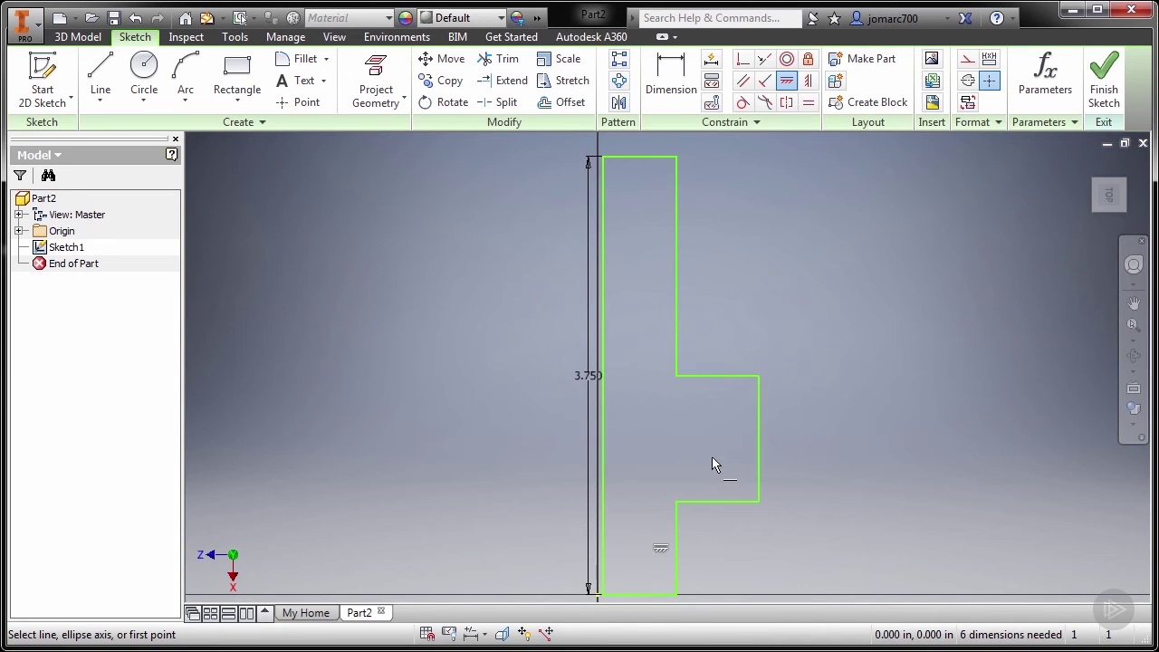
- Dimension the lowest step's height as 1.500 in
{"action": "key", "text": "d"}
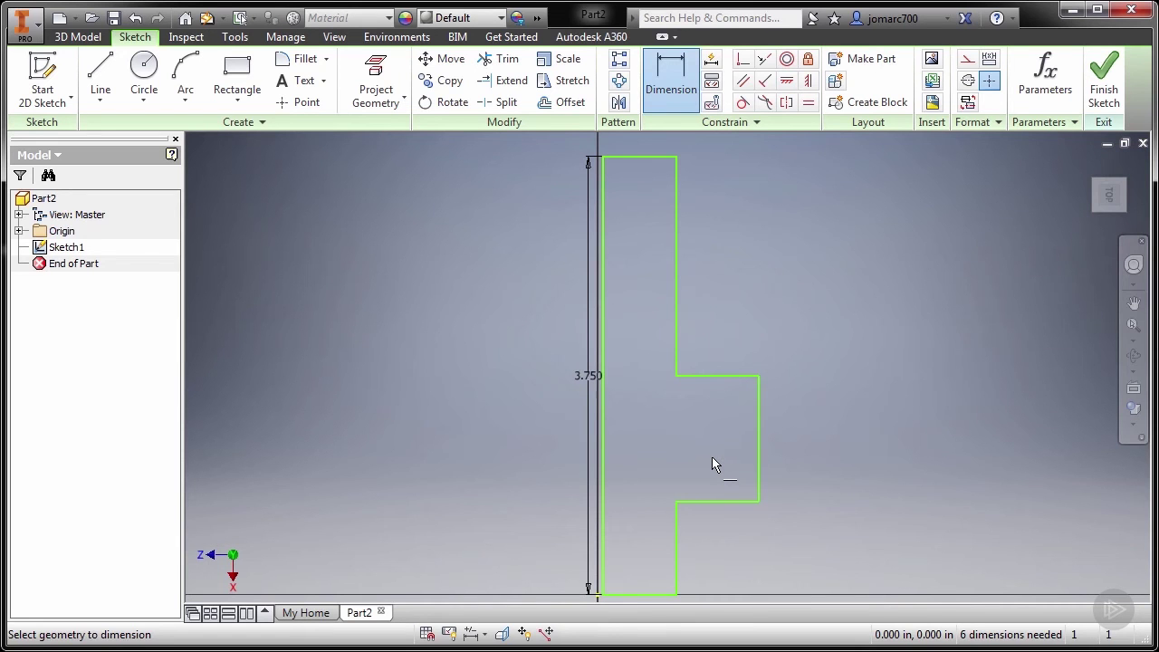
{"action": "left_click", "coordinate": [730, 501]}
{"action": "middle_click_drag", "start_coordinate": [716, 475], "coordinate": [712, 420]}
{"action": "left_click", "coordinate": [646, 538]}
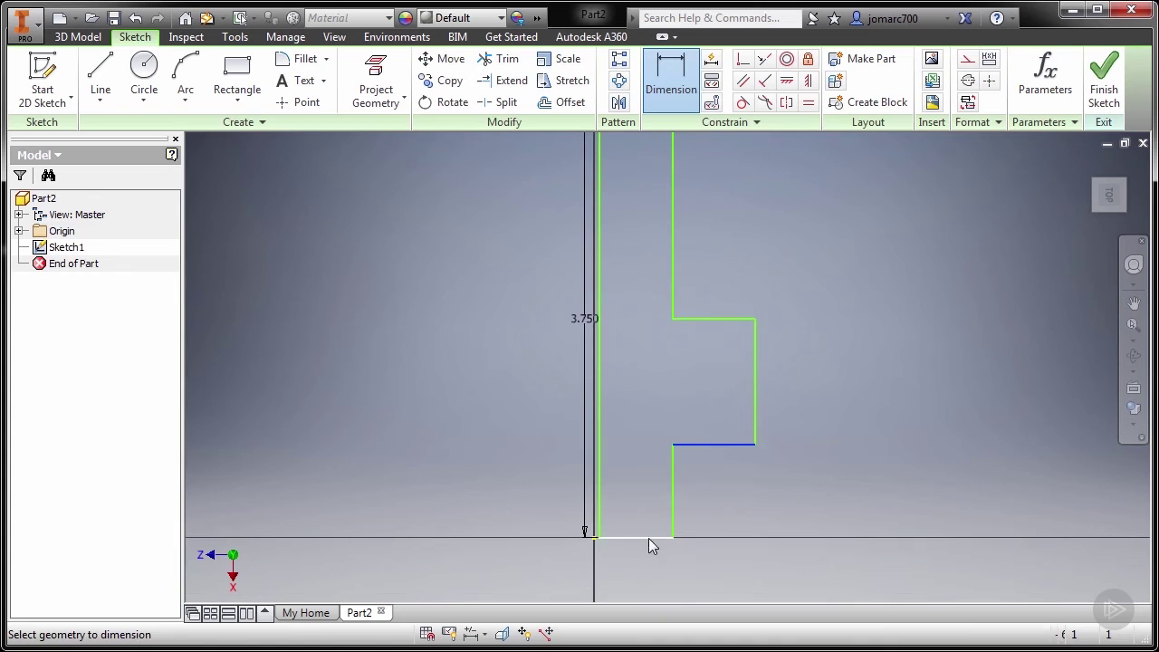
{"action": "left_click", "coordinate": [786, 499]}
{"action": "left_click", "coordinate": [807, 496]}
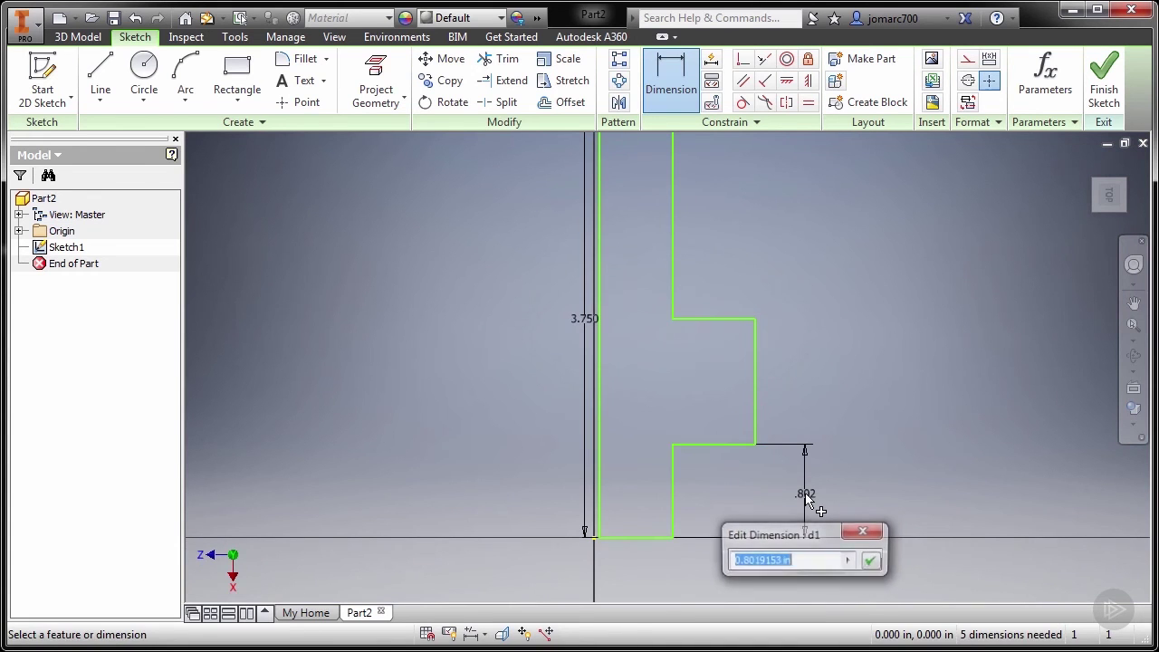
{"action": "type", "text": "1.5"}
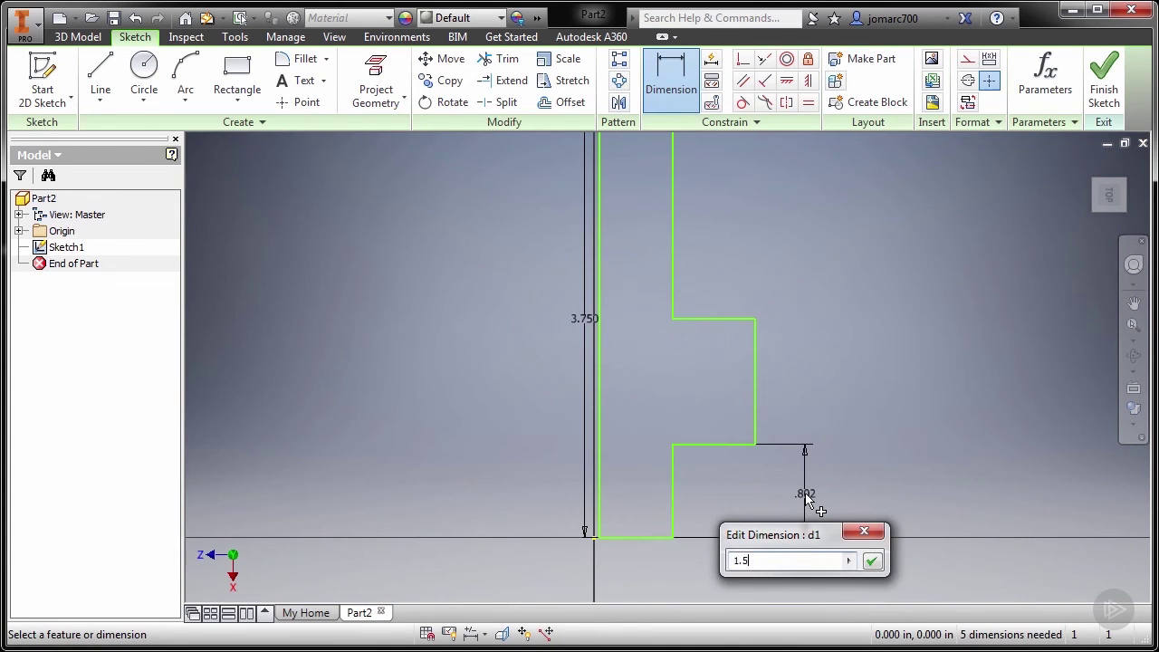
{"action": "key", "text": "Return"}
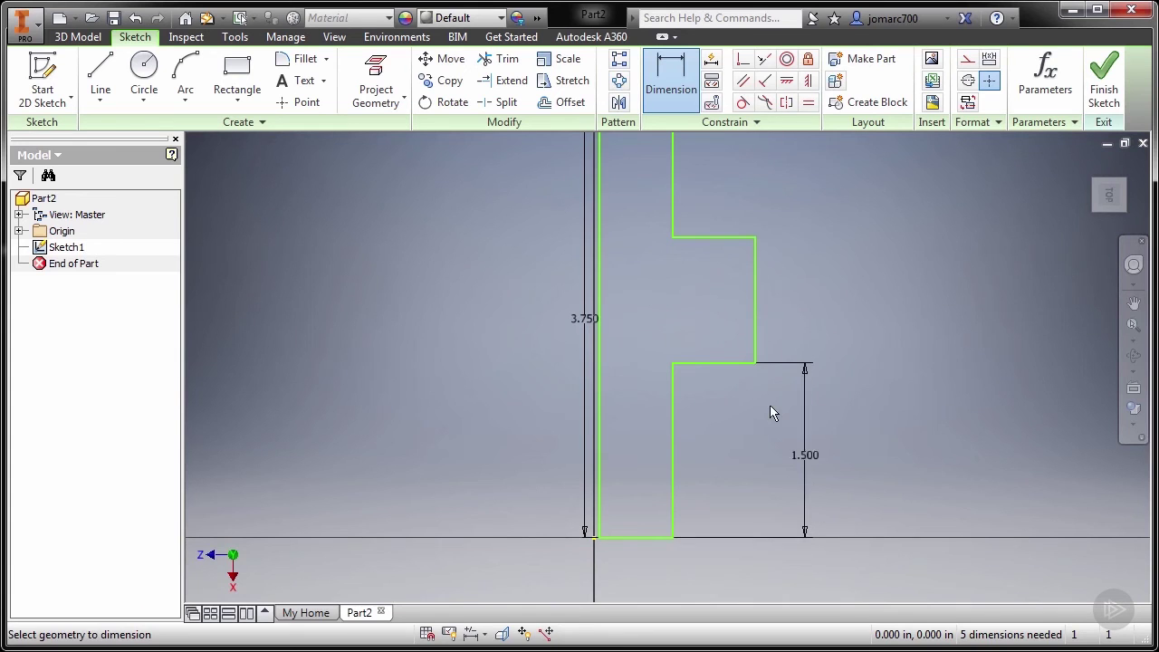
- Dimension the middle step's height as .750 in
{"action": "left_click", "coordinate": [716, 237]}
{"action": "left_click", "coordinate": [719, 363]}
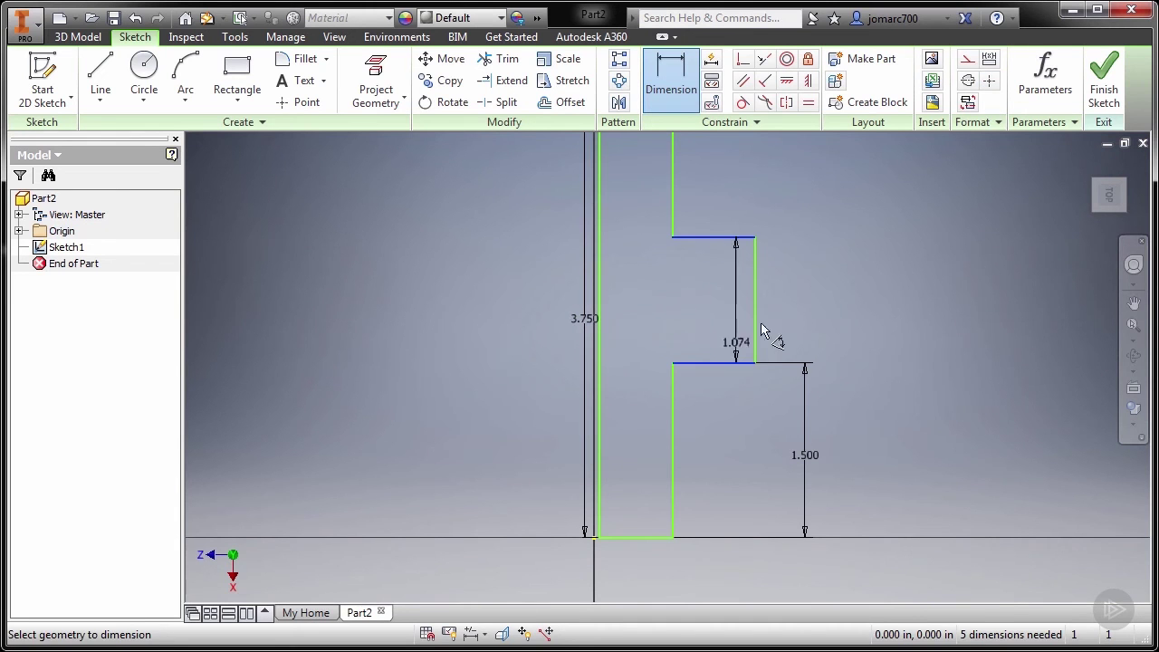
{"action": "left_click", "coordinate": [805, 298]}
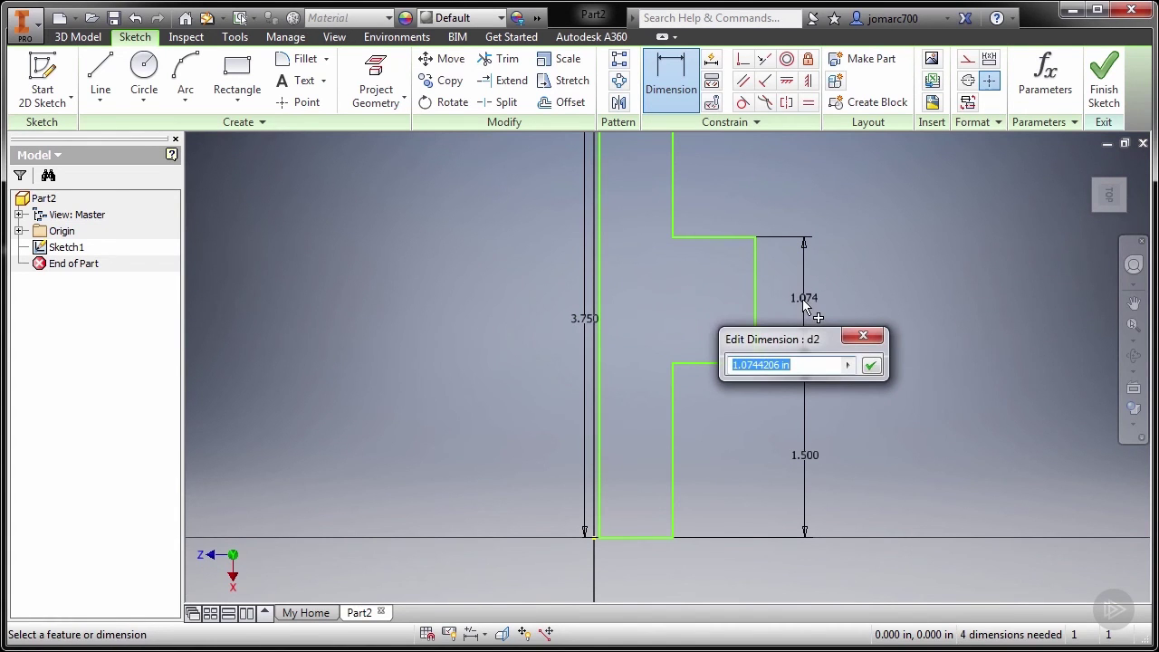
{"action": "type", "text": ".75"}
{"action": "key", "text": "Return"}
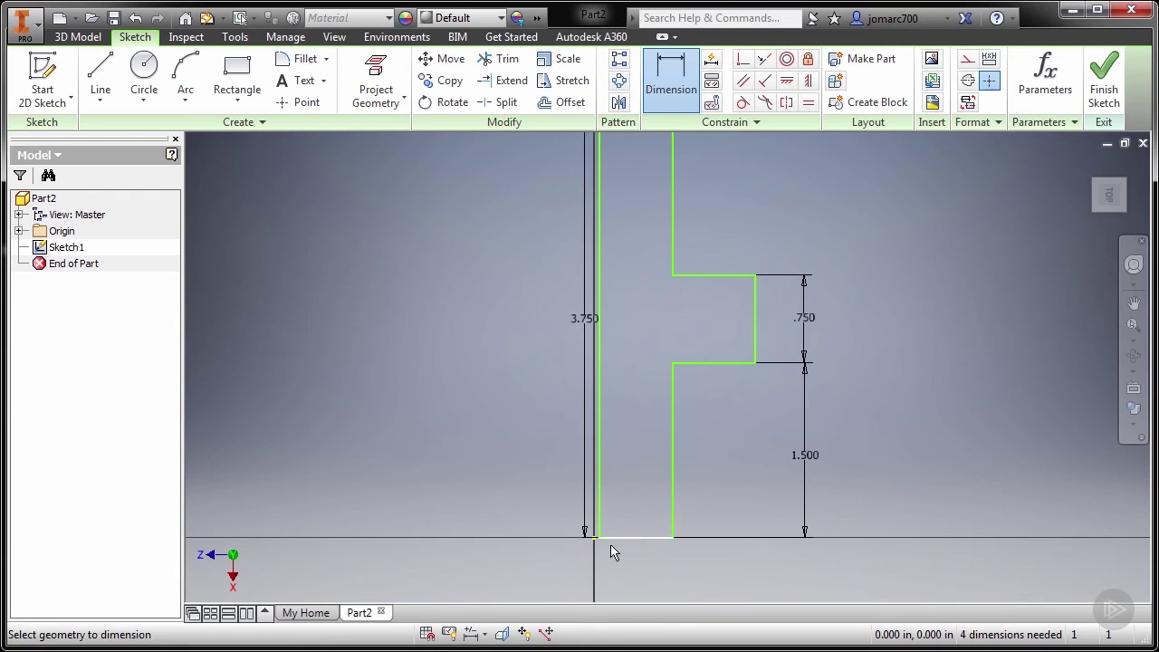
{"action": "scroll", "coordinate": [613, 548], "scroll_direction": "up", "scroll_amount": 5}
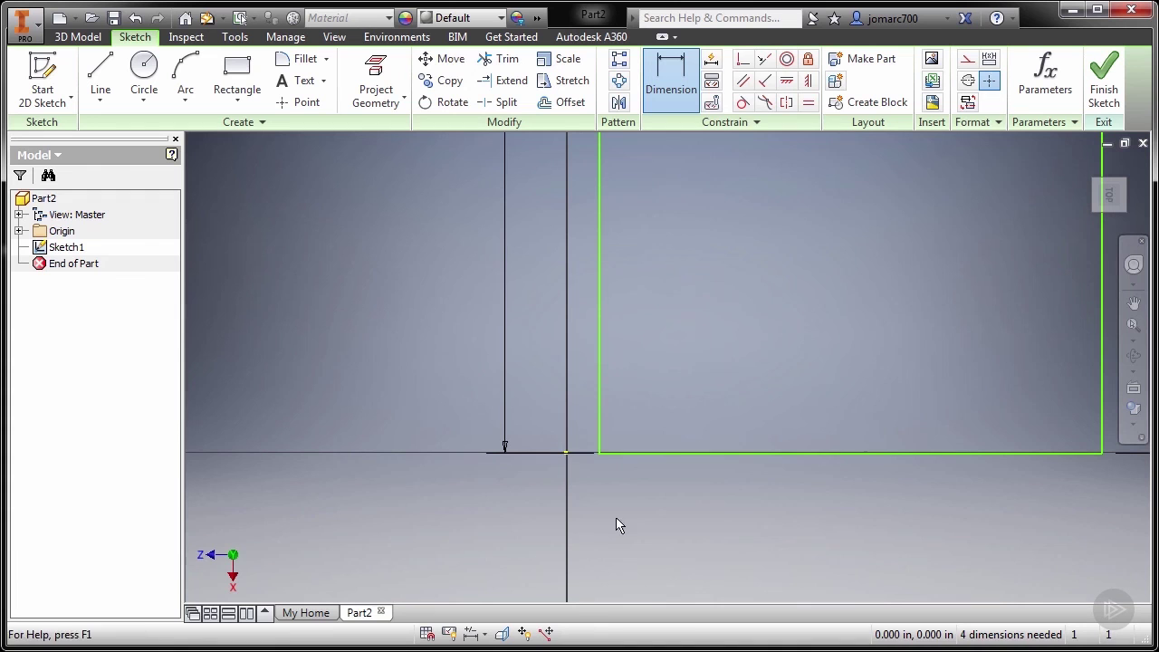
- Make the profile's bottom-left corner coincident with the origin point
{"action": "left_click", "coordinate": [741, 60]}
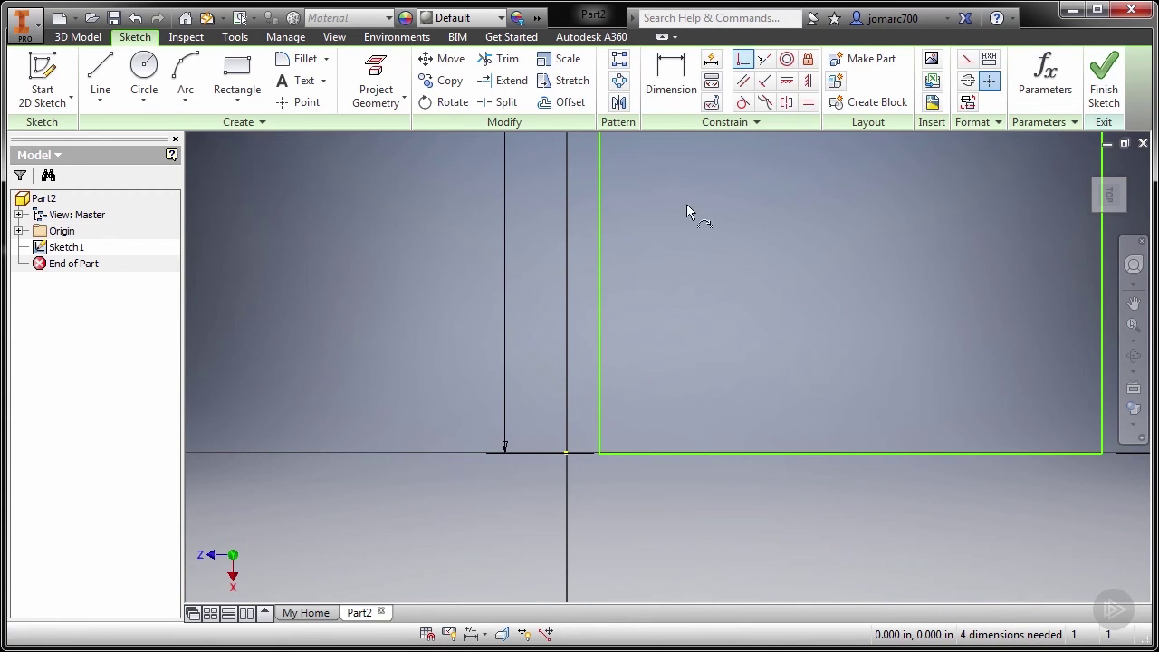
{"action": "left_click", "coordinate": [598, 450]}
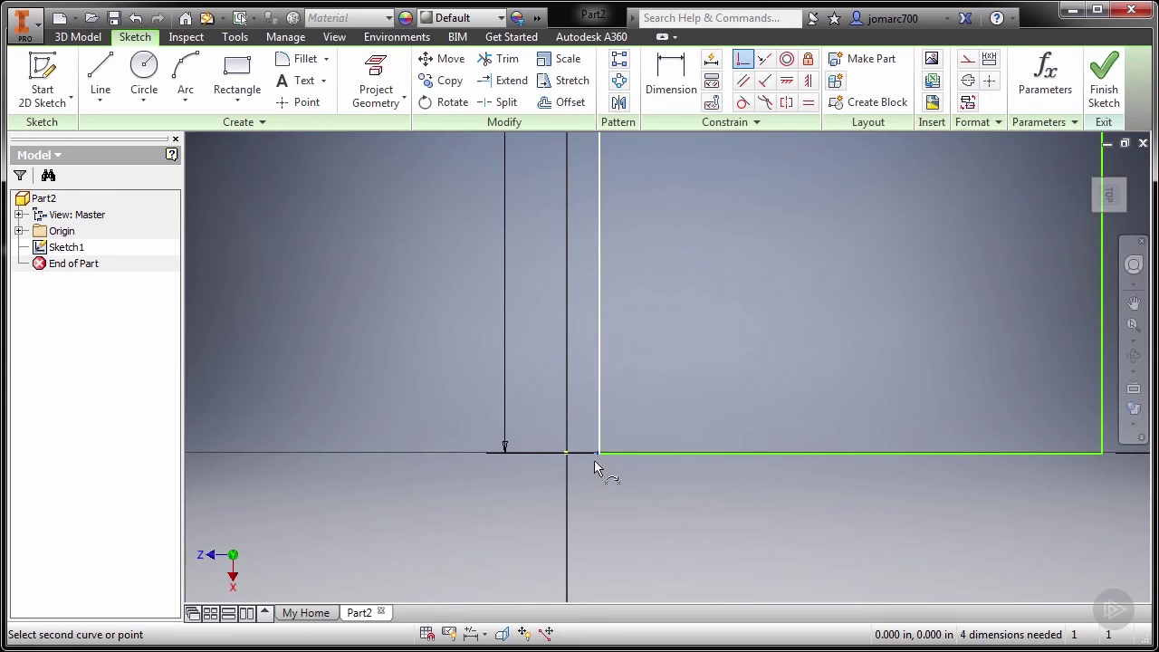
{"action": "left_click", "coordinate": [567, 452]}
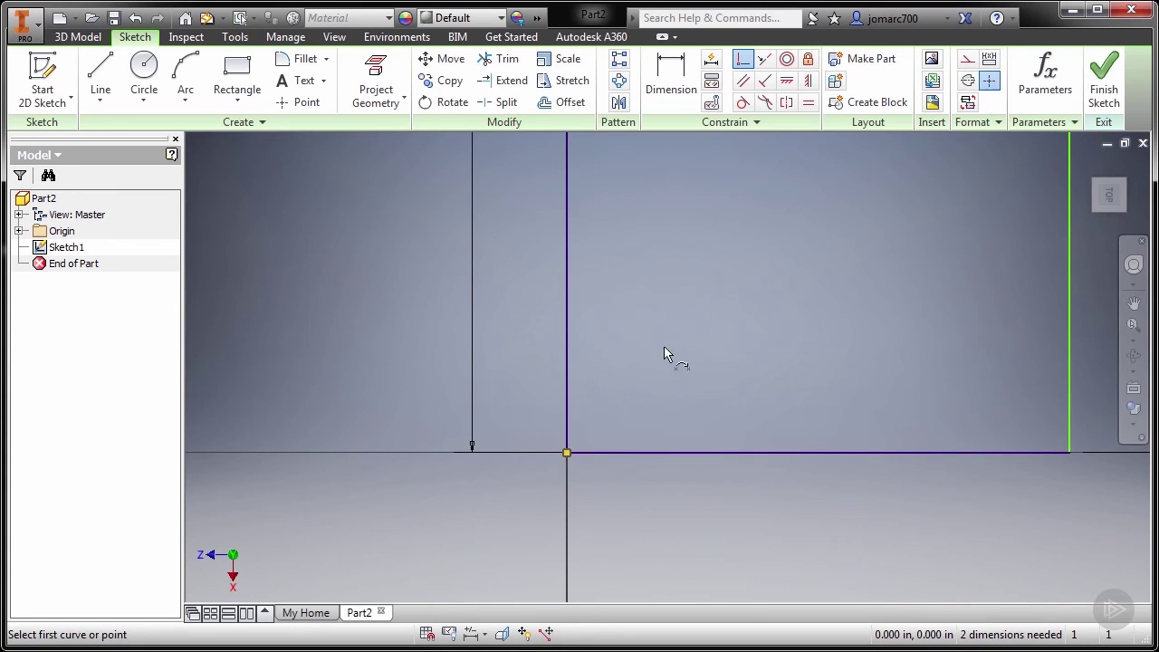
{"action": "key", "text": "Home"}
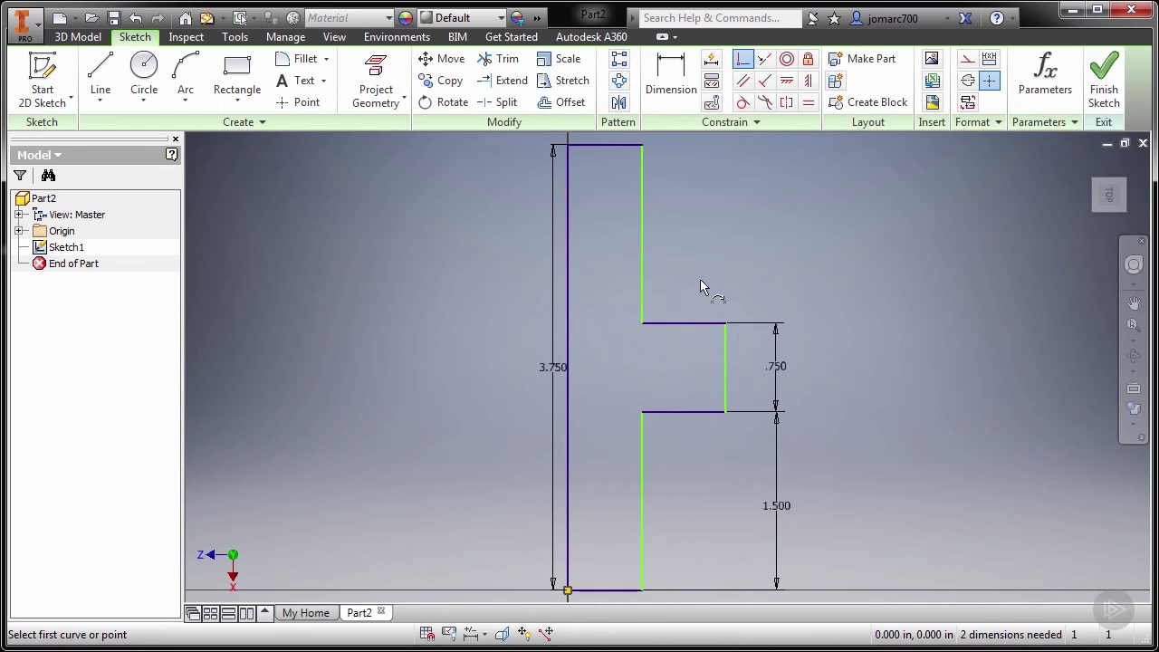
- Dimension the bottom width as 1.5/2, giving .750 in
{"action": "key", "text": "d"}
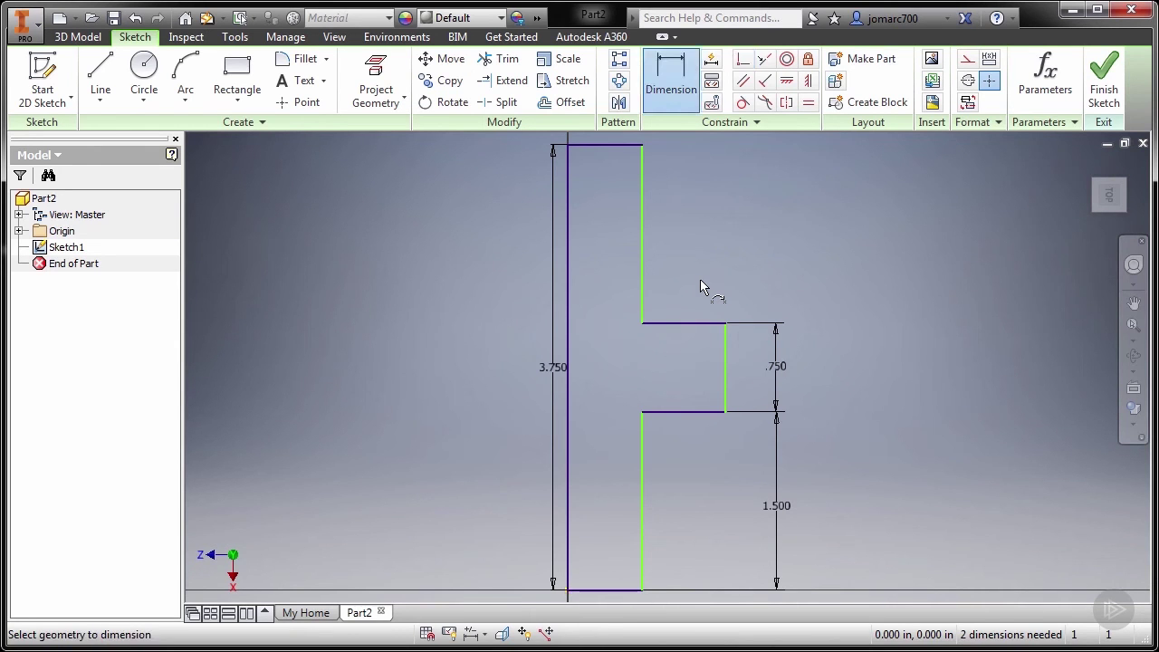
{"action": "left_click", "coordinate": [571, 504]}
{"action": "left_click", "coordinate": [643, 494]}
{"action": "middle_click_drag", "start_coordinate": [642, 493], "coordinate": [648, 387]}
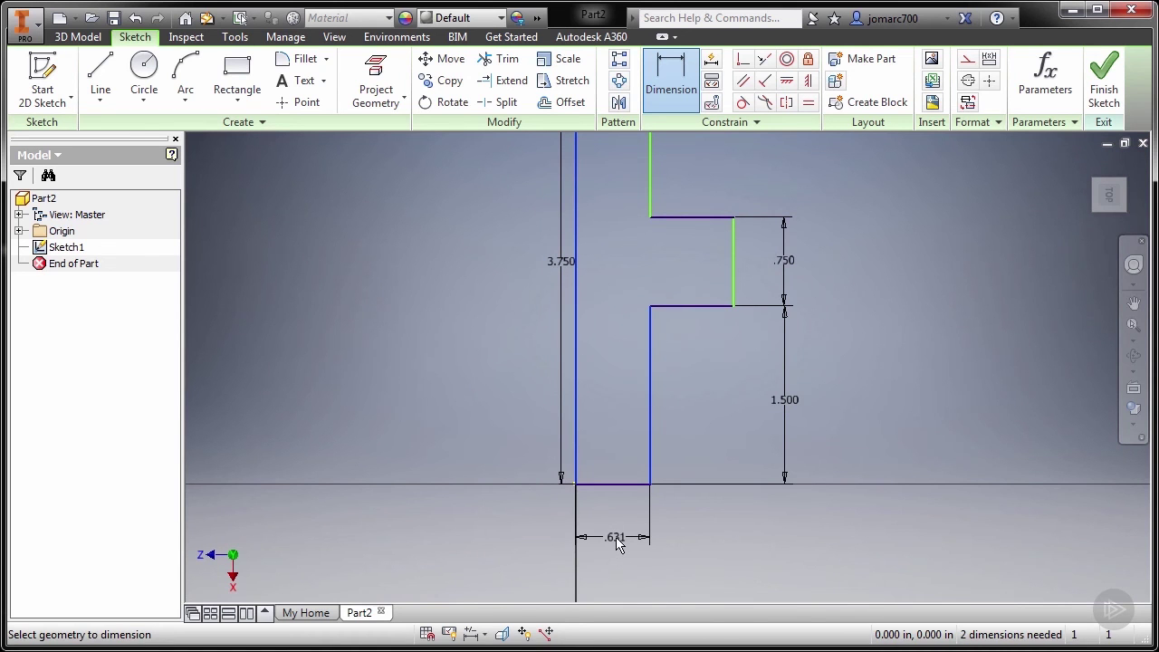
{"action": "left_click", "coordinate": [617, 541]}
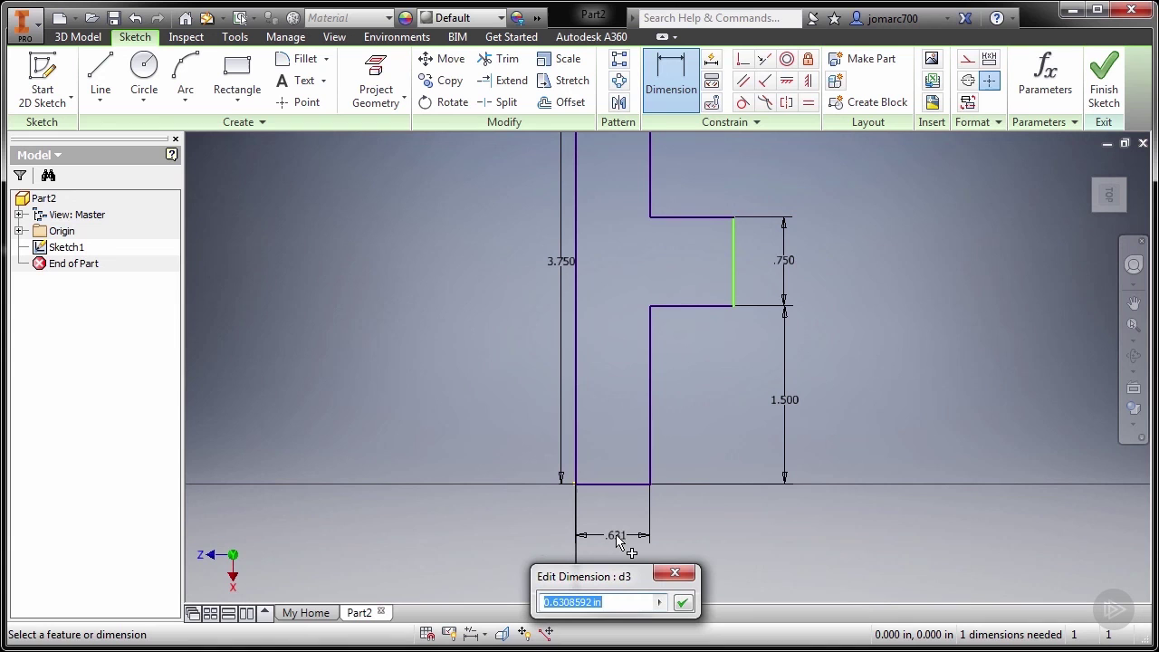
{"action": "type", "text": "1.5/2"}
{"action": "key", "text": "Return"}
{"action": "left_click", "coordinate": [618, 537]}
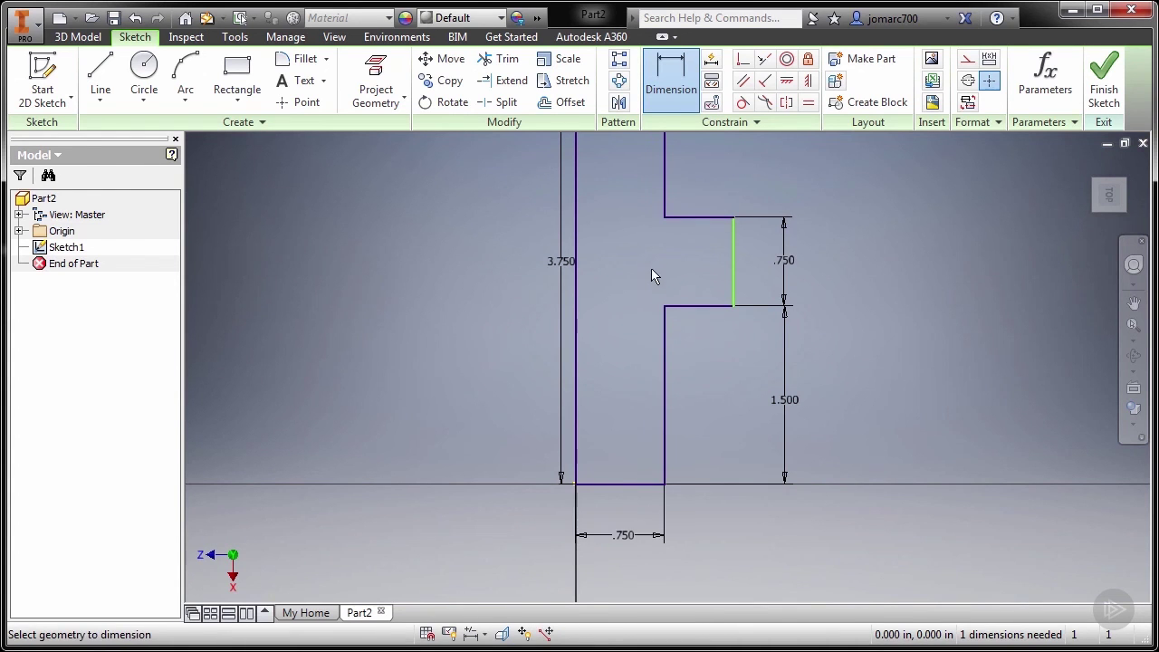
{"action": "key", "text": "Home"}
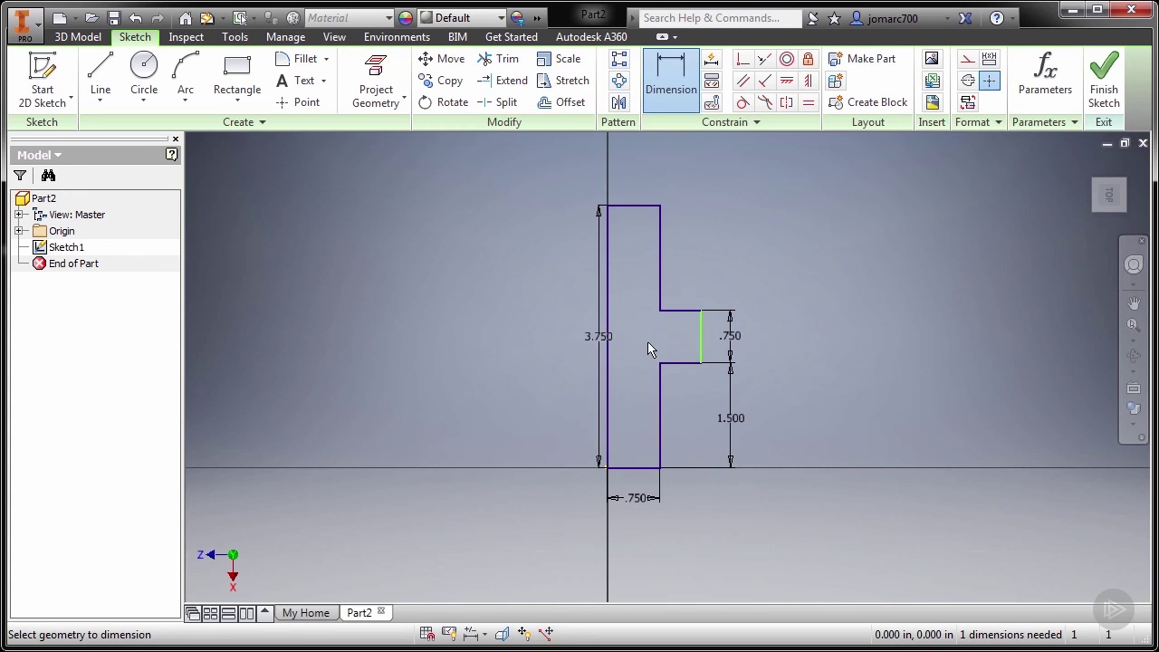
- Dimension the middle step width as 1.000 in, fully constraining the sketch
{"action": "left_click", "coordinate": [609, 367]}
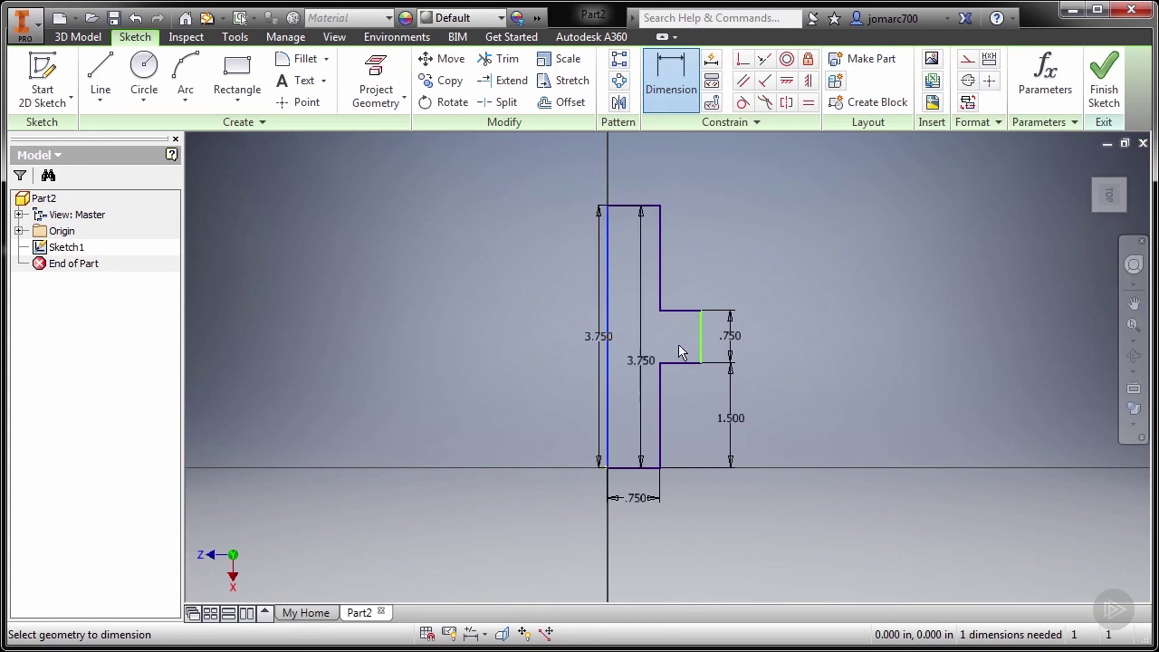
{"action": "left_click", "coordinate": [705, 340]}
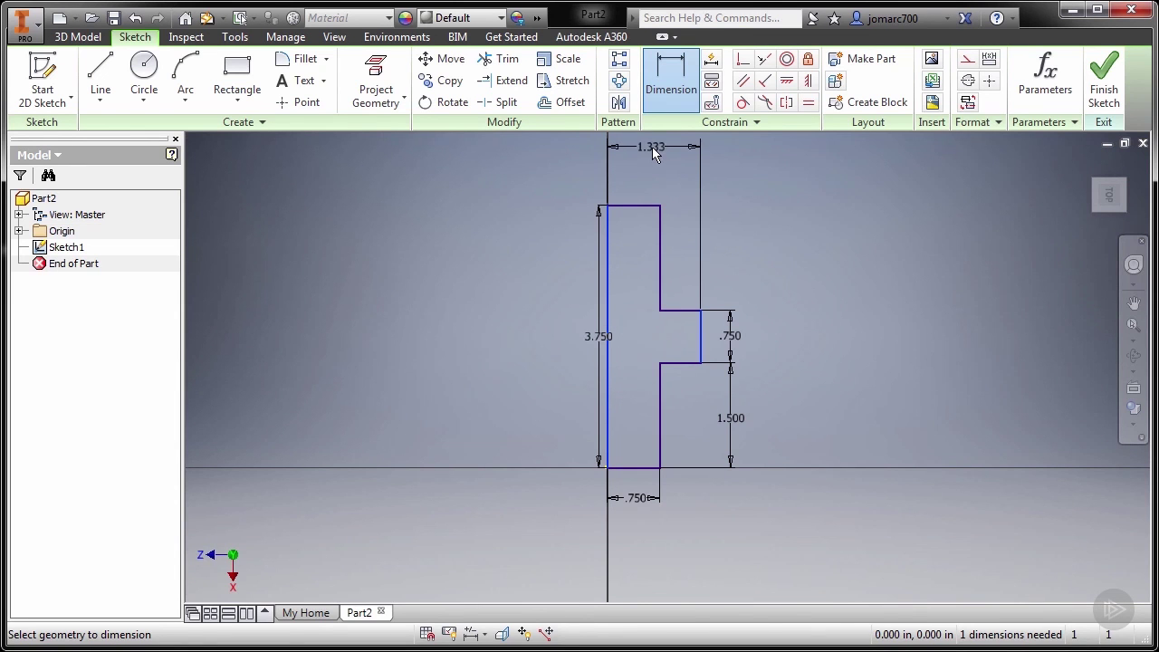
{"action": "left_click", "coordinate": [654, 150]}
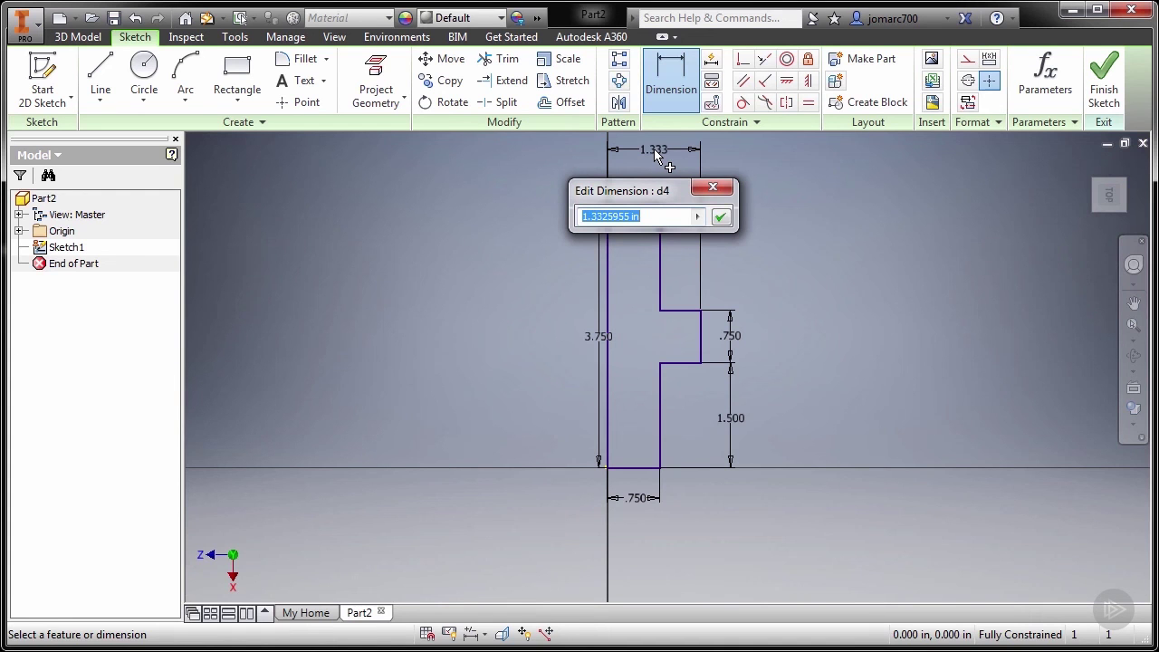
{"action": "type", "text": "1"}
{"action": "key", "text": "Return"}
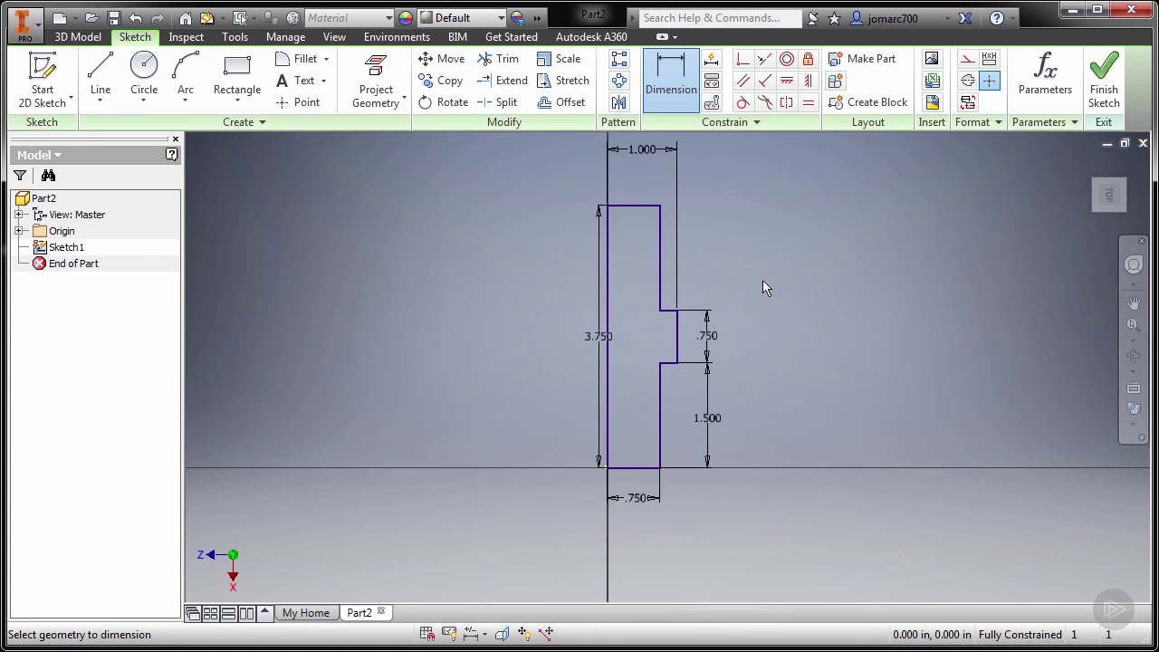
{"action": "left_click", "coordinate": [71, 38]}
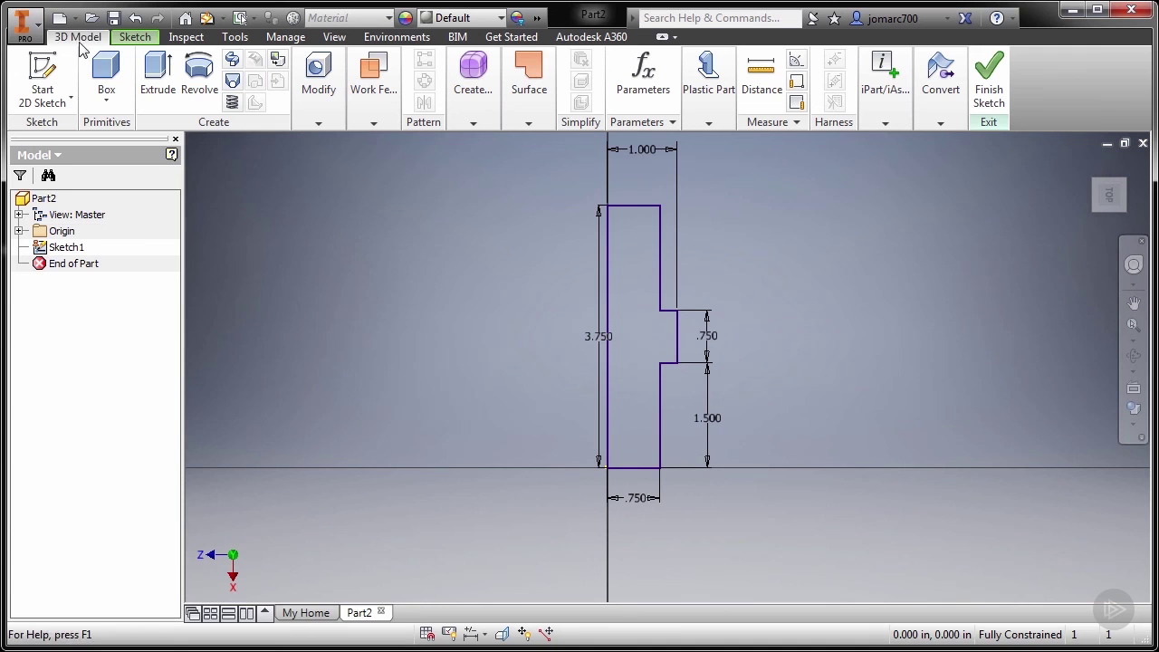
- Start a Revolve with the stepped profile selected, ready to pick the axis
{"action": "left_click", "coordinate": [198, 91]}
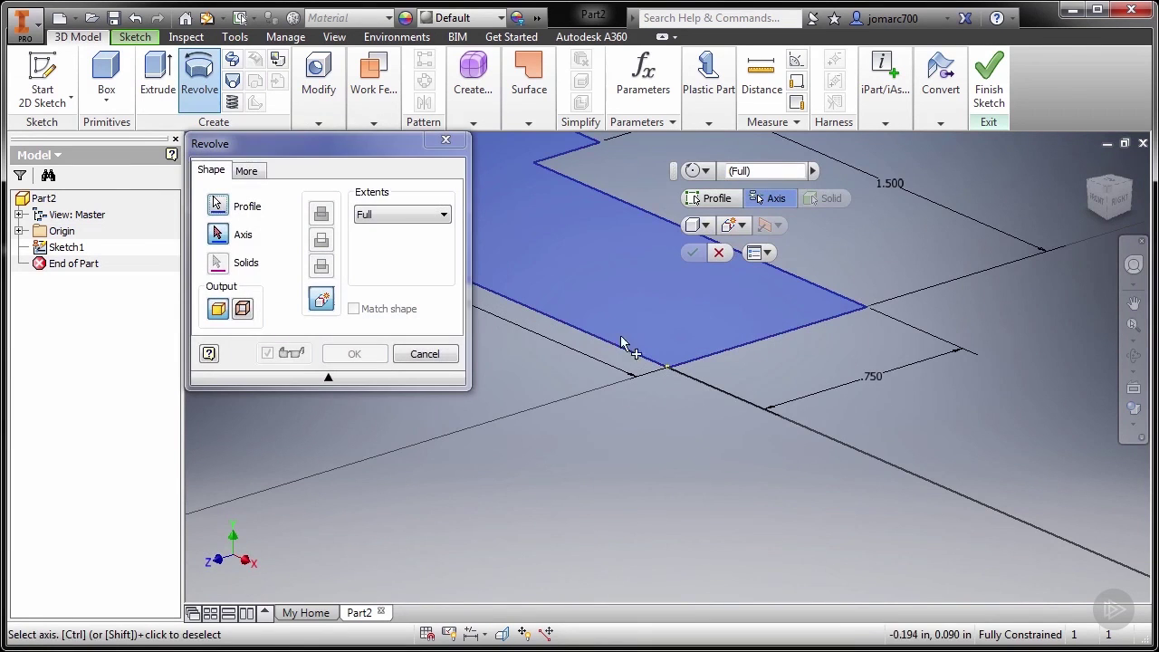
{"action": "left_click", "coordinate": [218, 206]}
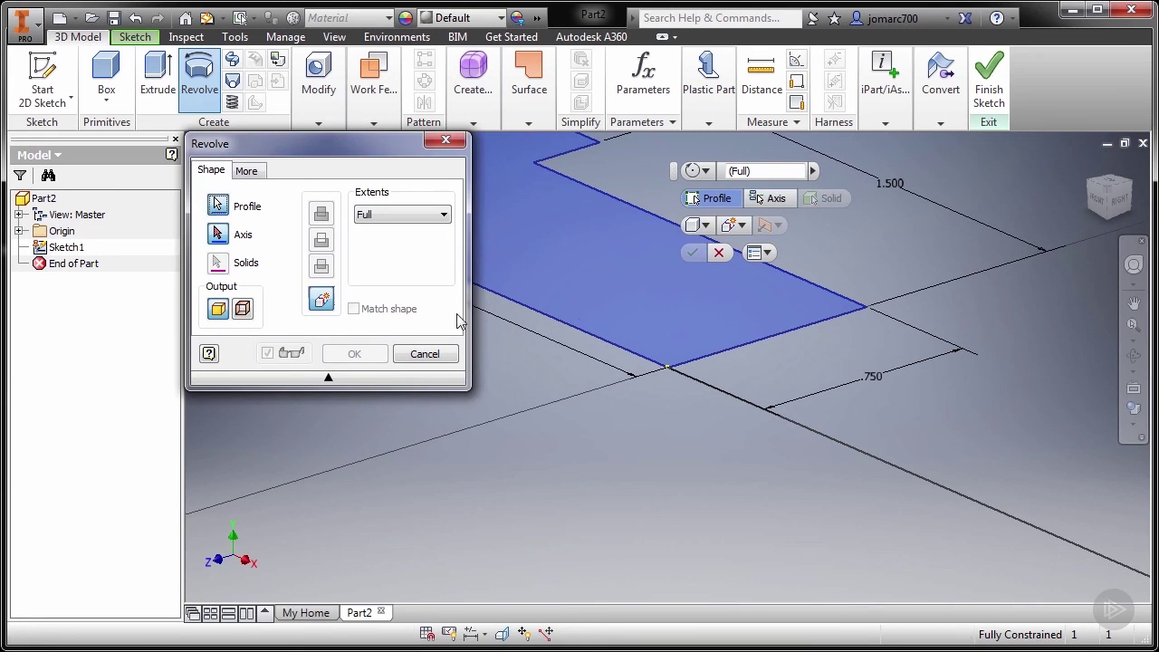
{"action": "middle_click_drag", "start_coordinate": [702, 315], "coordinate": [899, 451]}
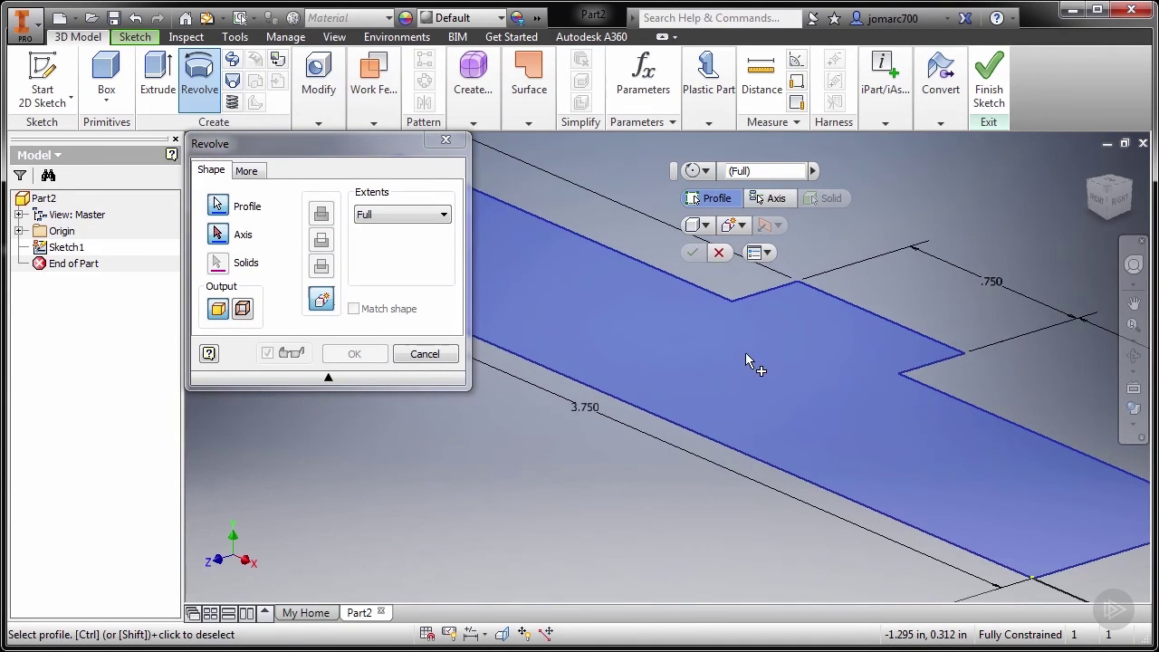
{"action": "scroll", "coordinate": [743, 342], "scroll_direction": "down", "scroll_amount": 3}
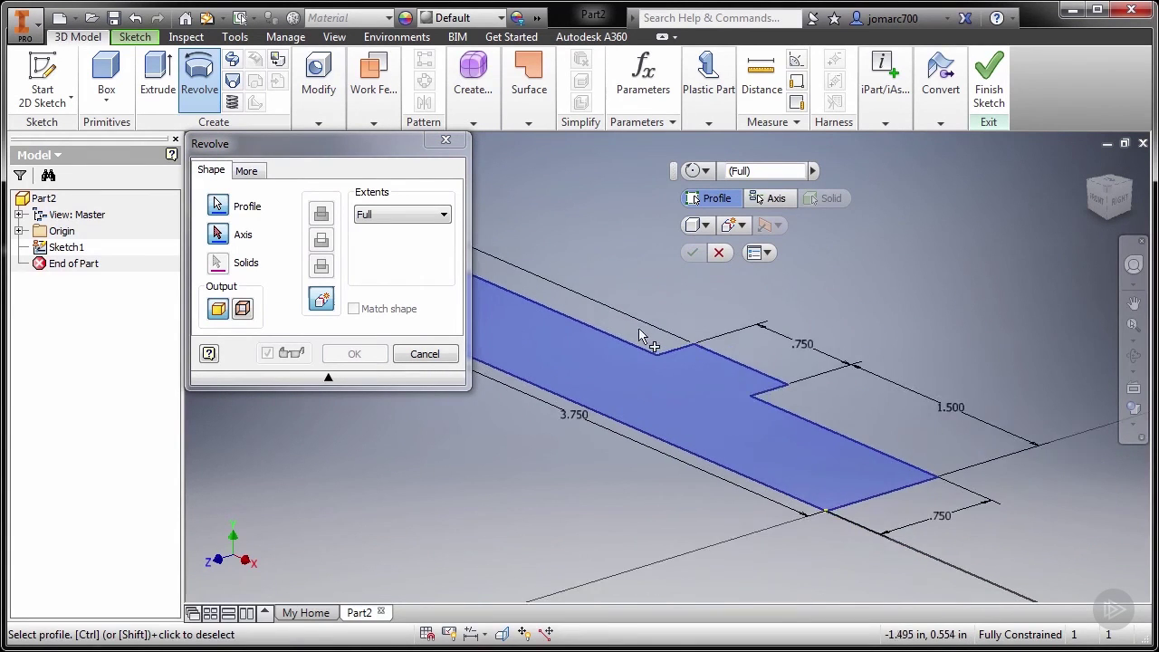
{"action": "middle_click_drag", "start_coordinate": [744, 343], "coordinate": [788, 340]}
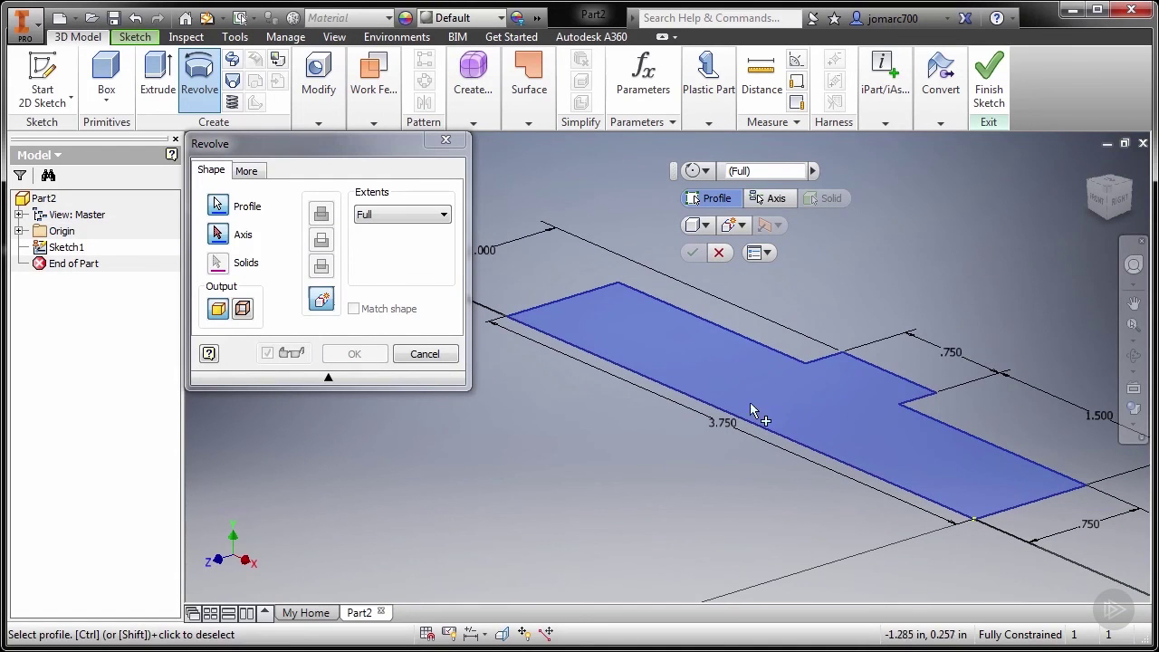
{"action": "left_click", "coordinate": [826, 410]}
{"action": "left_click", "coordinate": [217, 234]}
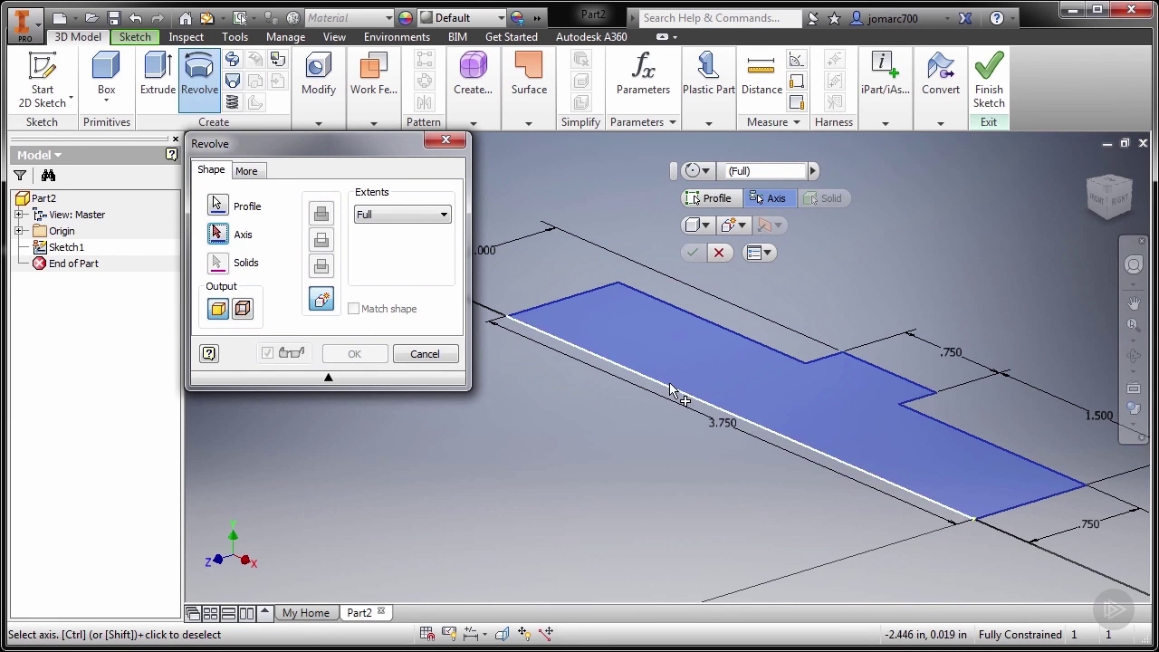
- Revolve the profile a full 360° about its long bottom edge
{"action": "left_click", "coordinate": [19, 231]}
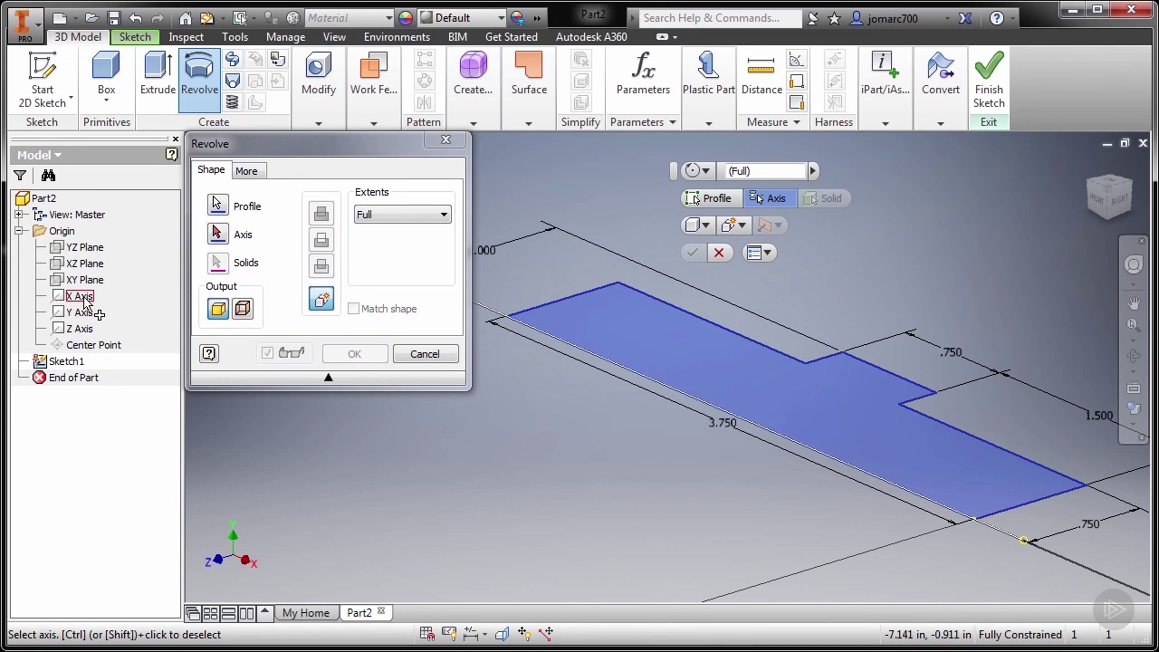
{"action": "left_click", "coordinate": [690, 404]}
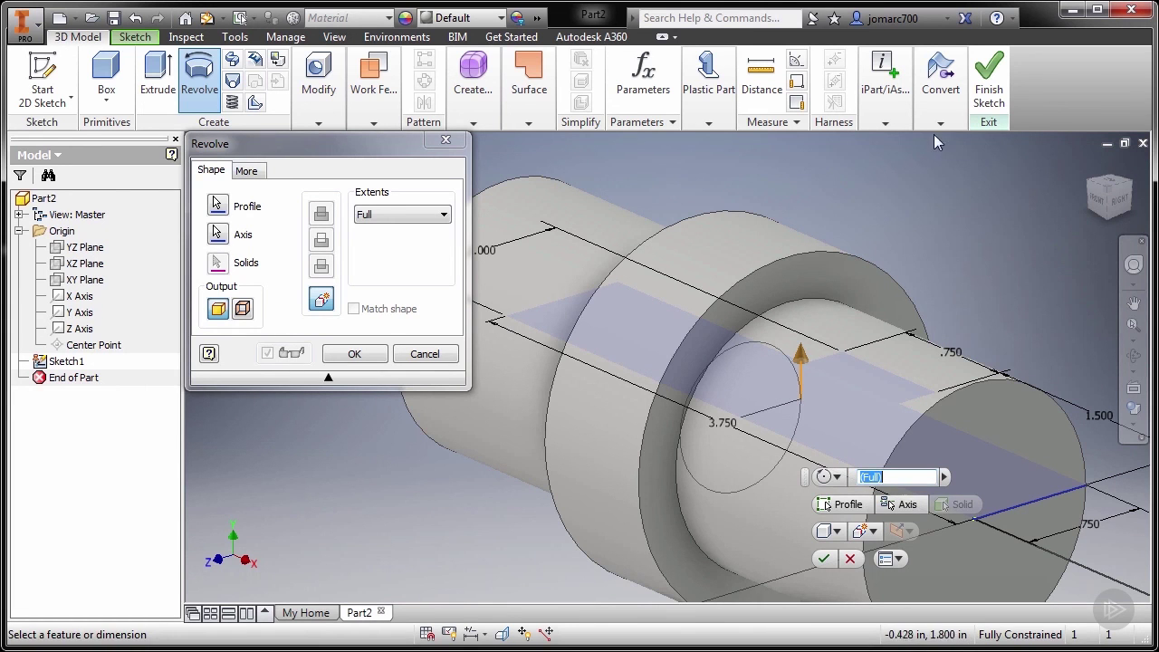
{"action": "left_click", "coordinate": [826, 562]}
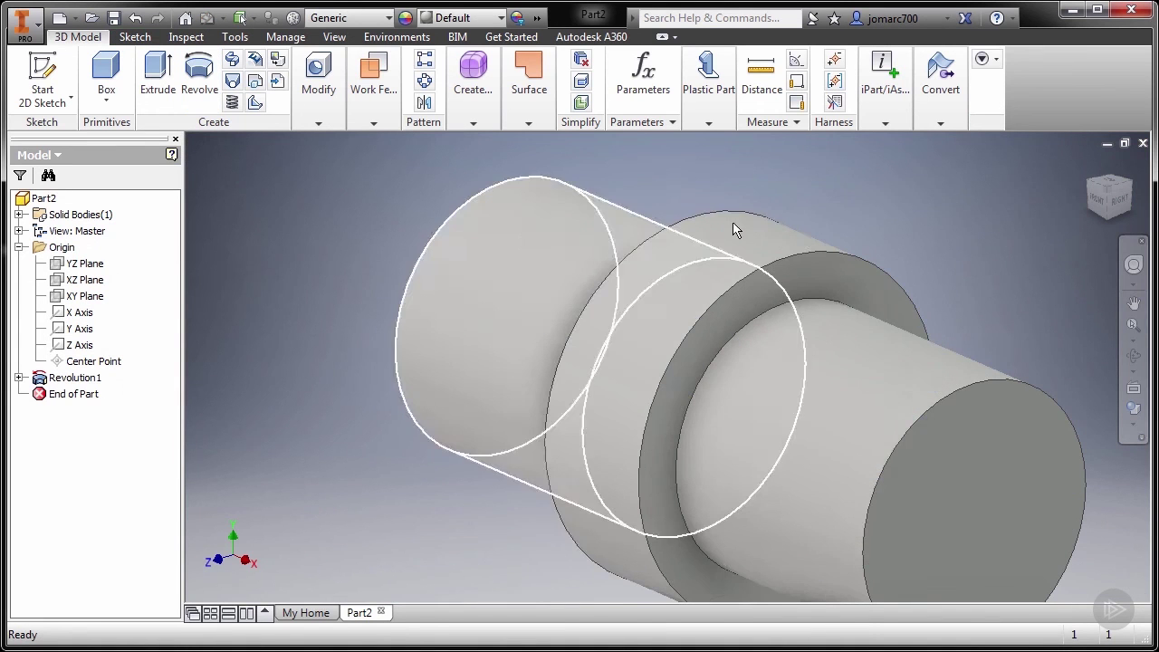